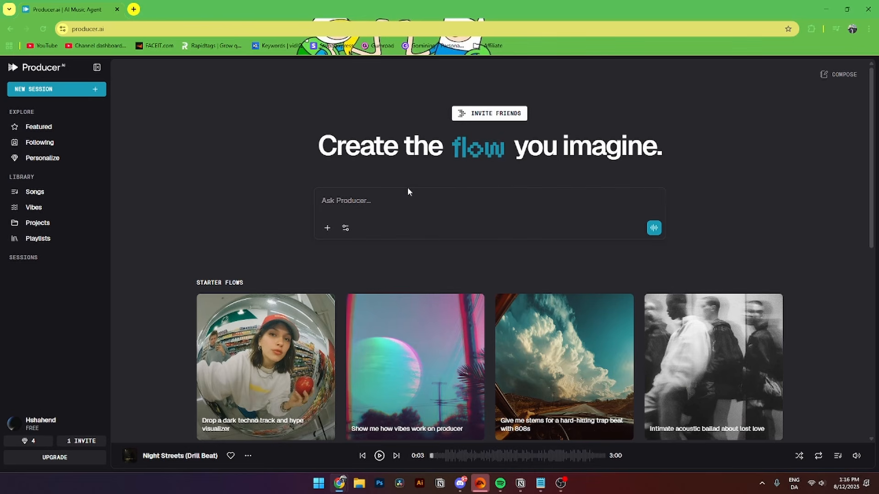
Step: Look through the Featured, Following, Personalize, Songs, Vibes, Projects and Playlists pages and the Sessions heading
left_click(380, 200)
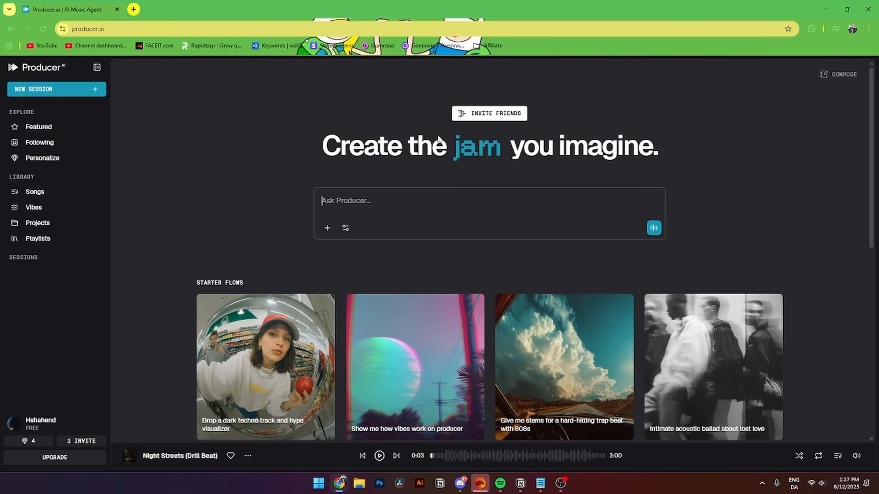
left_click(33, 132)
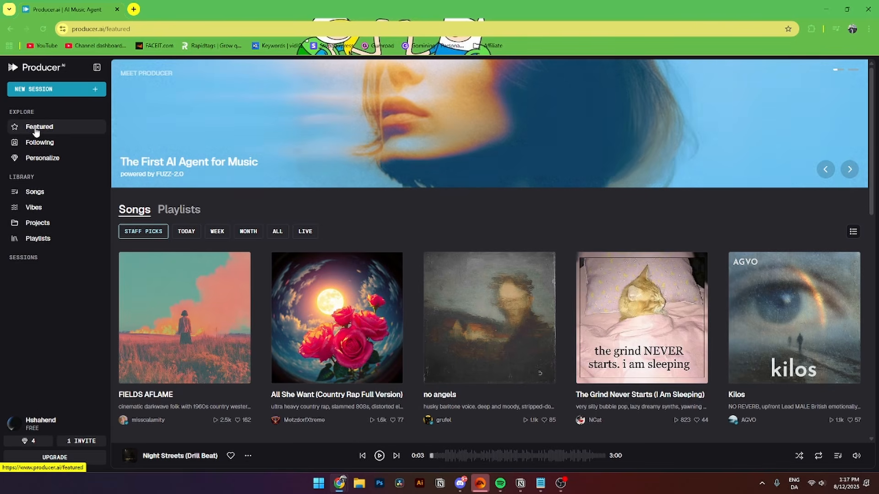
left_click(37, 144)
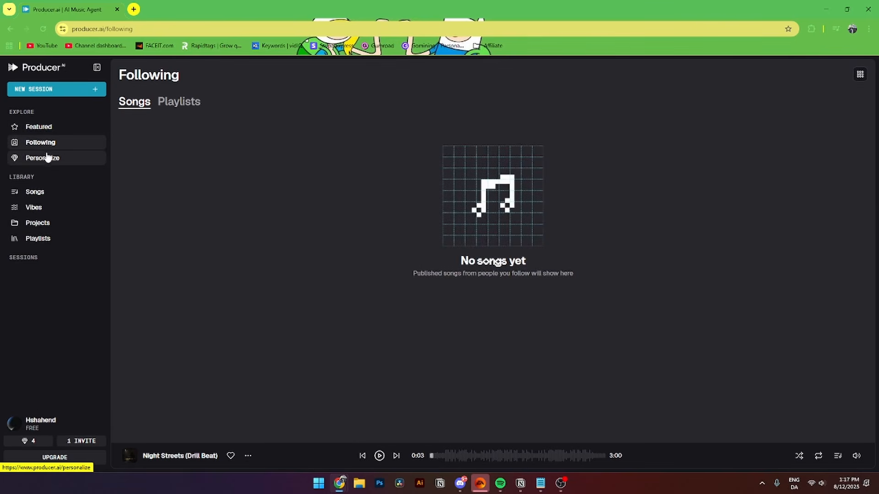
left_click(28, 162)
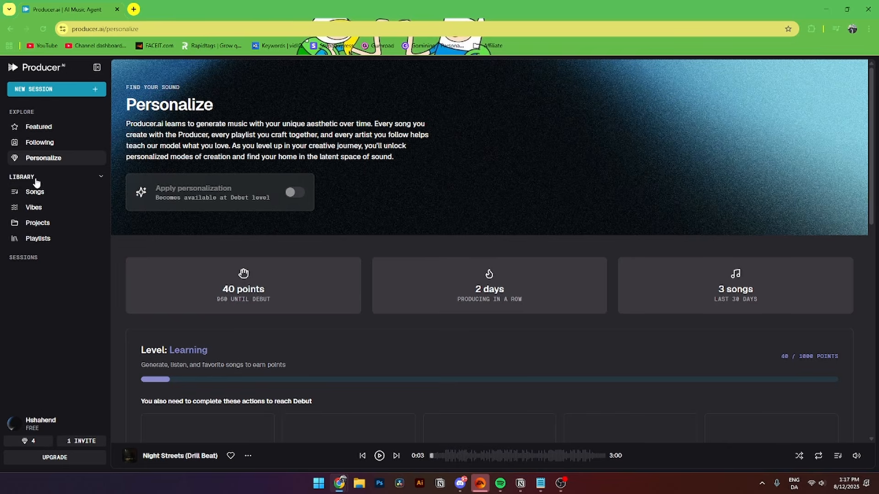
left_click(41, 194)
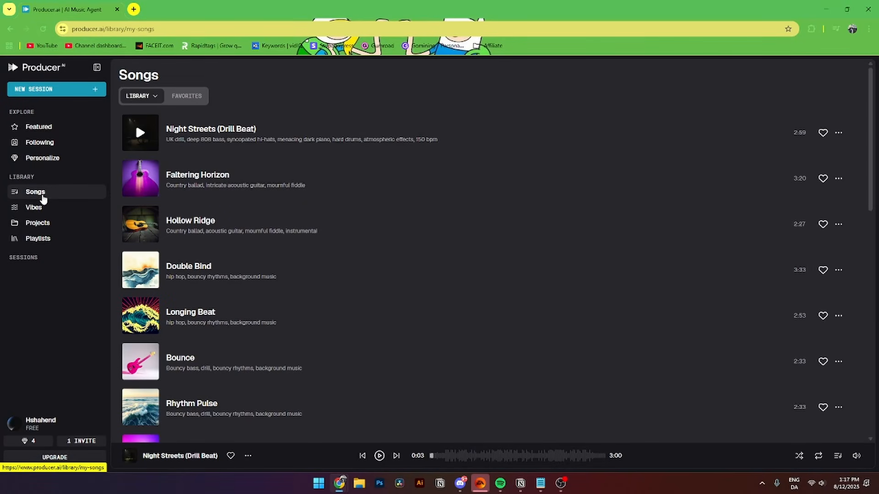
left_click(36, 210)
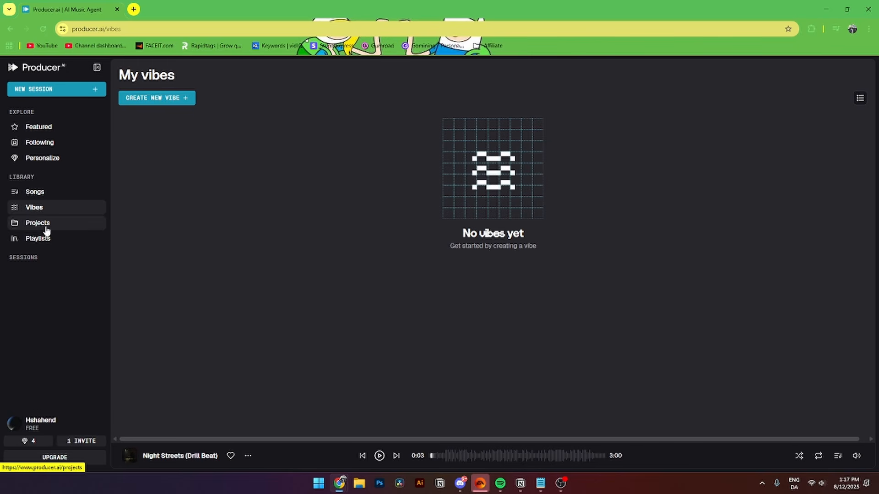
left_click(38, 226)
left_click(40, 242)
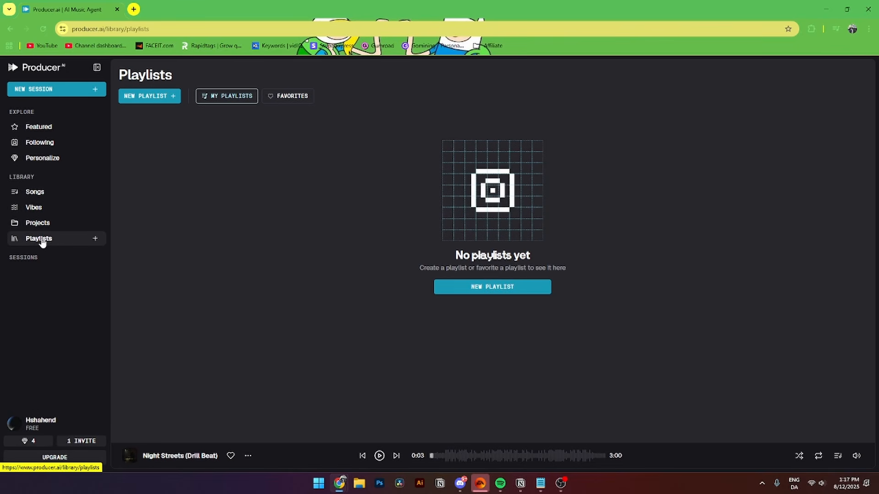
left_click_drag(4, 261, 39, 261)
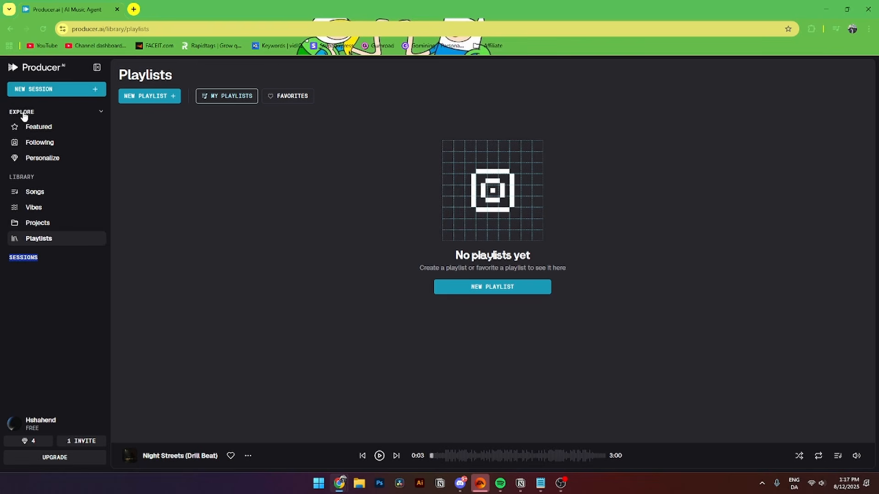
Step: Start a new session in Compose mode and set the lyrics to instrumental
left_click(30, 91)
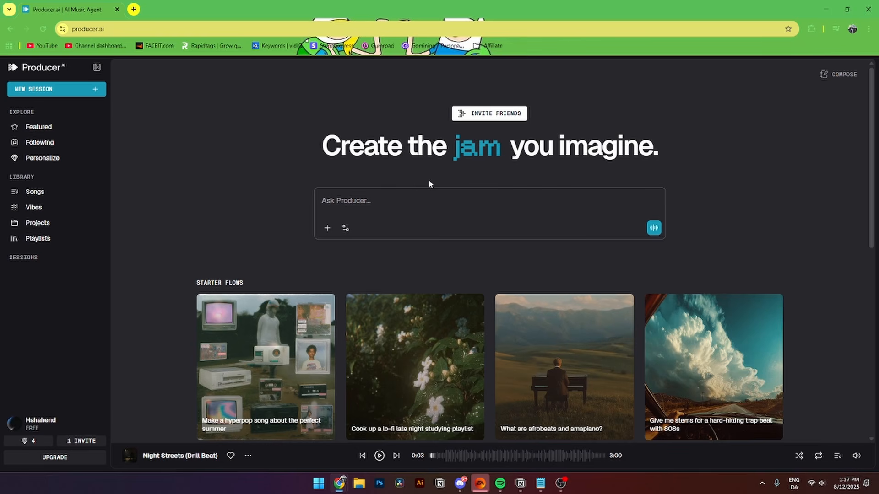
left_click(840, 75)
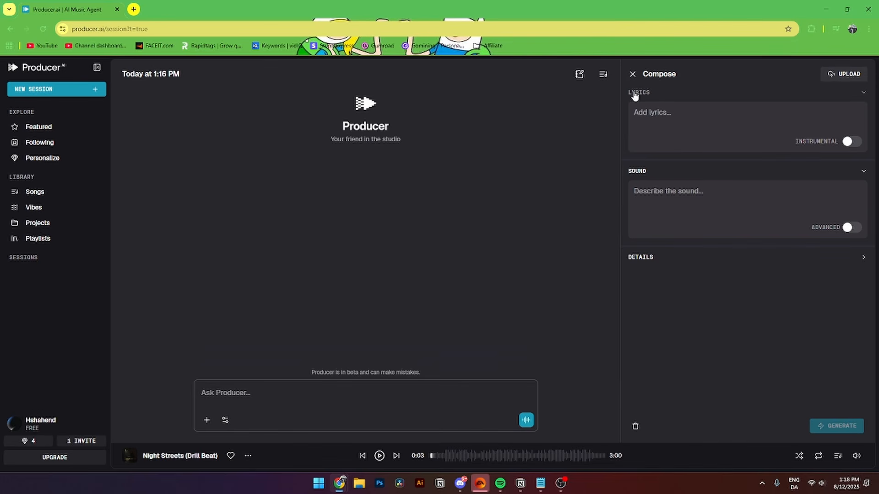
left_click(852, 141)
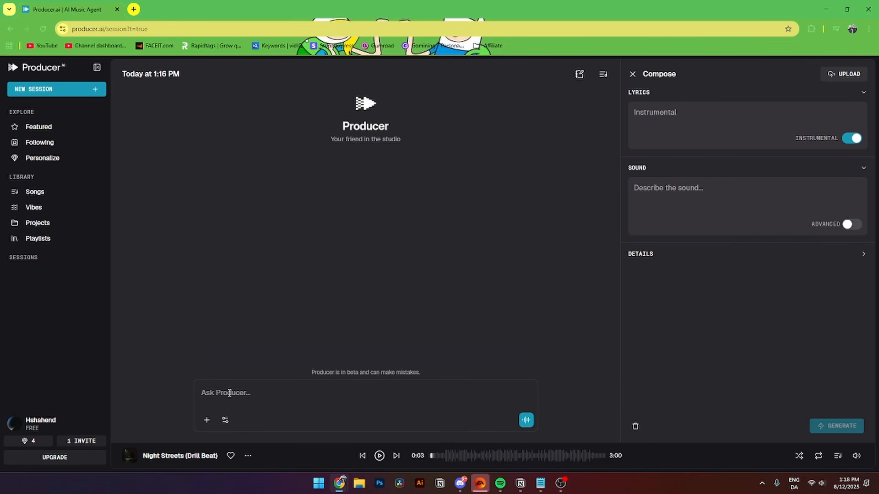
Step: Write the chat prompt "create drill song, 150 BPM" for the producer without sending it
left_click(209, 394)
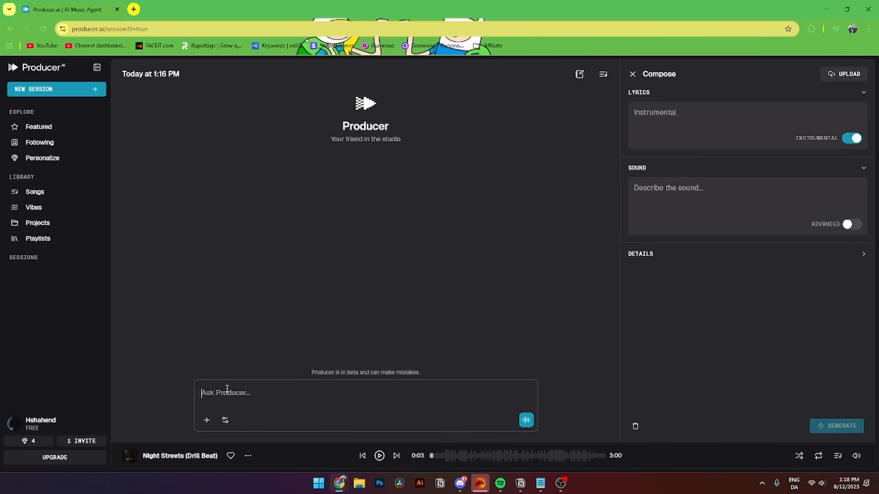
type("create drill song, 150 BPM")
Step: Review the live recording and the audio and image upload options available for the prompt
left_click(206, 420)
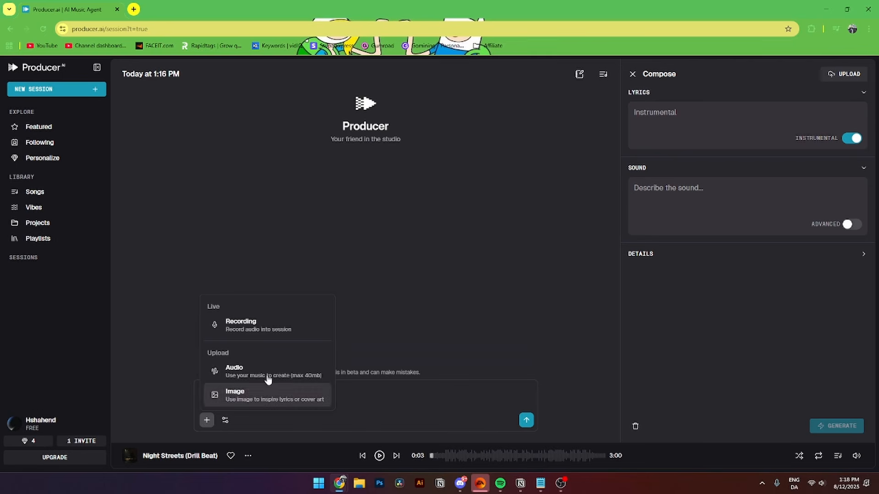
double_click(214, 306)
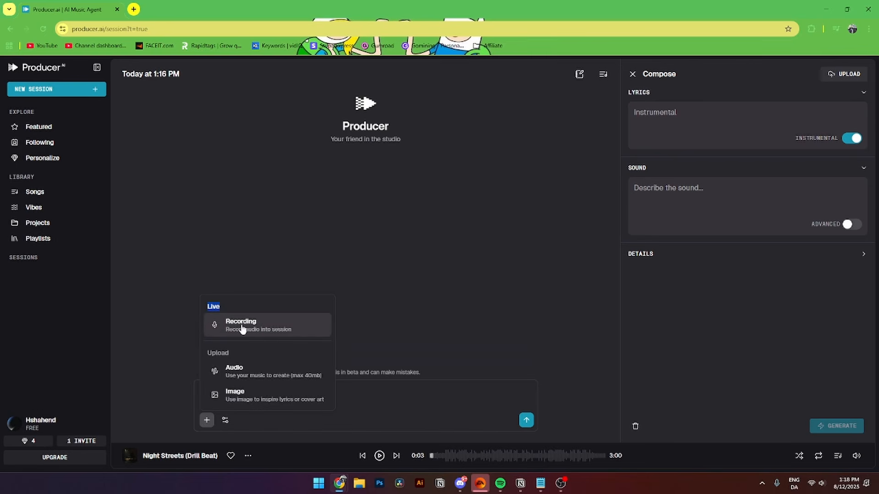
left_click(206, 356)
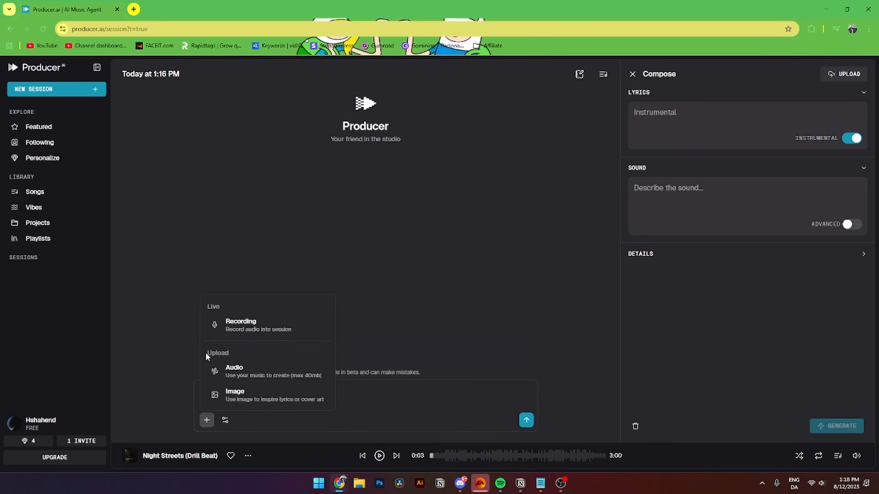
double_click(207, 355)
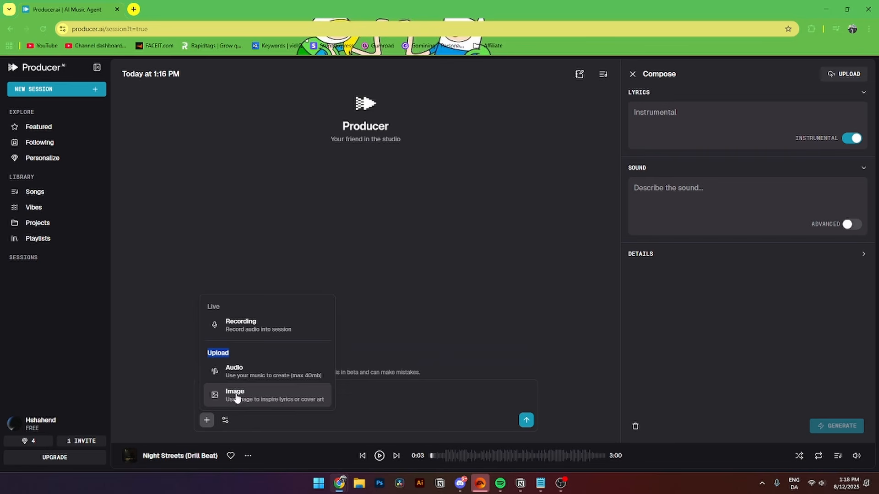
left_click(253, 422)
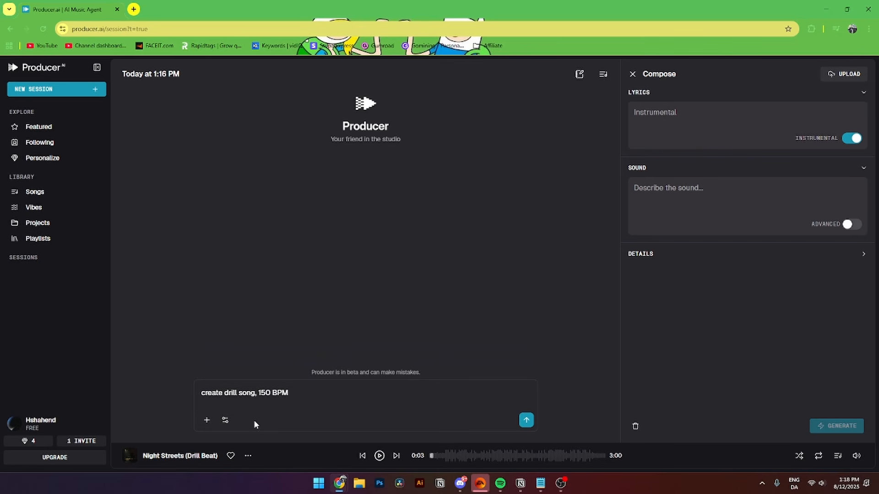
Step: Check the model option and examine the Instructions field of the Customize Producer settings
left_click(225, 420)
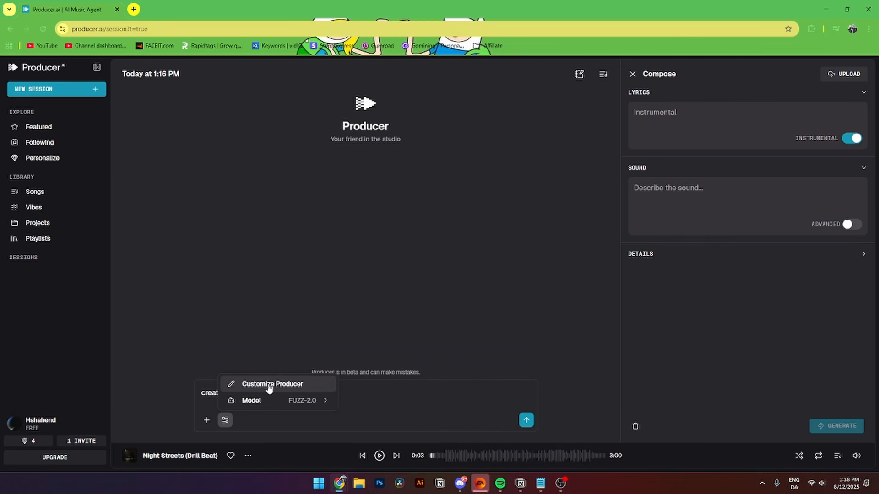
mouse_move(251, 404)
left_click(291, 386)
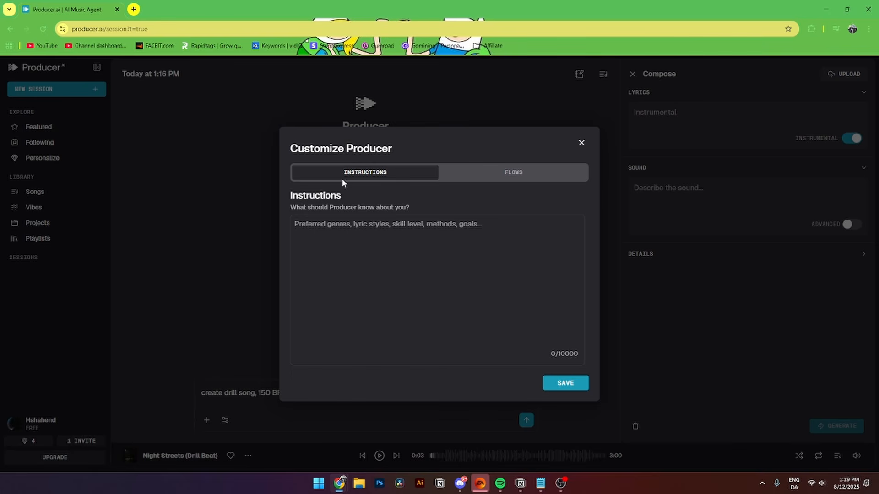
left_click(316, 224)
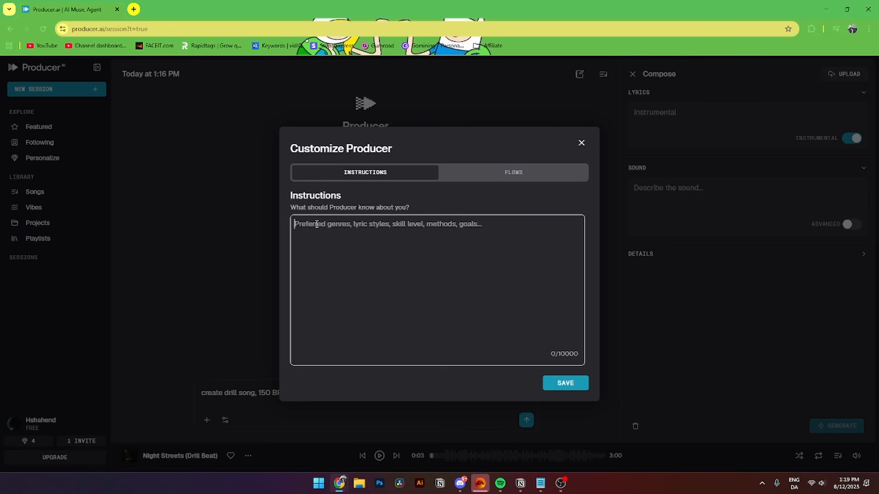
Step: Examine the name and instructions fields of a new custom flow, then close the settings without creating it
left_click(511, 174)
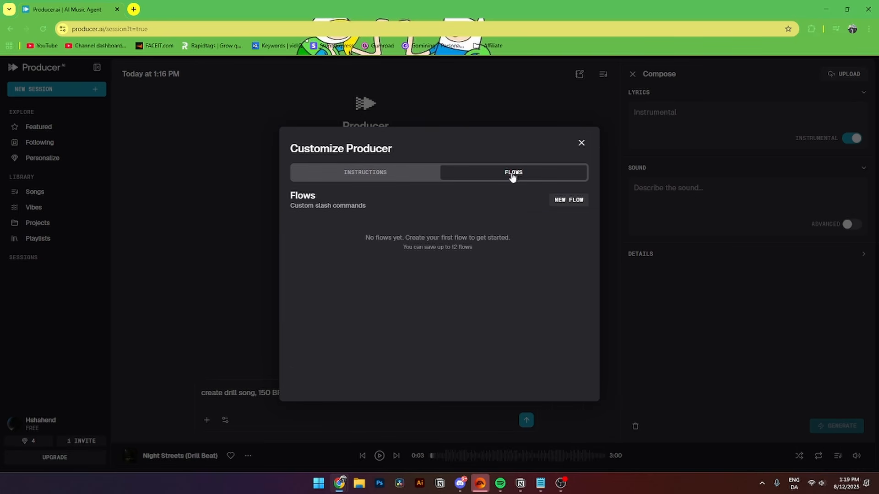
left_click(567, 200)
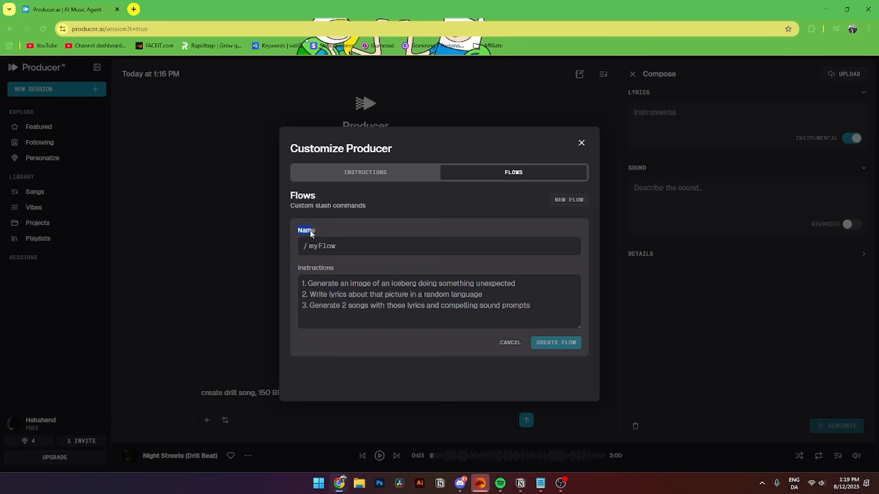
left_click_drag(297, 268, 321, 270)
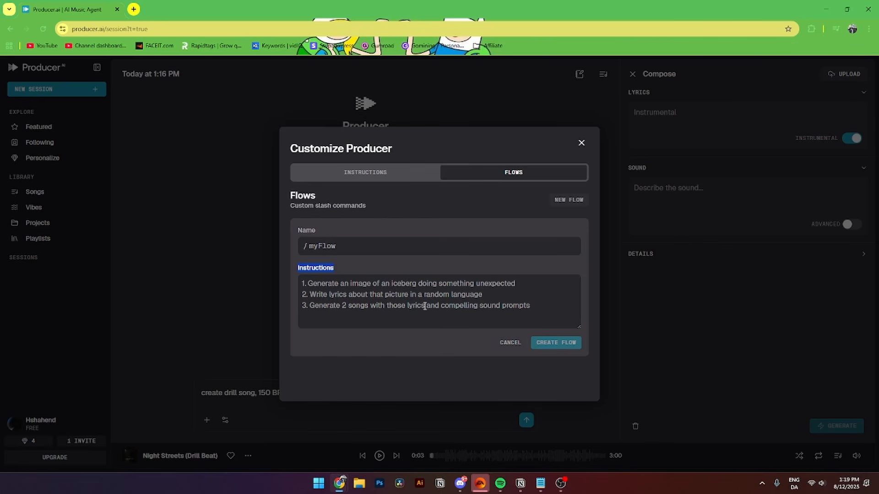
left_click(511, 342)
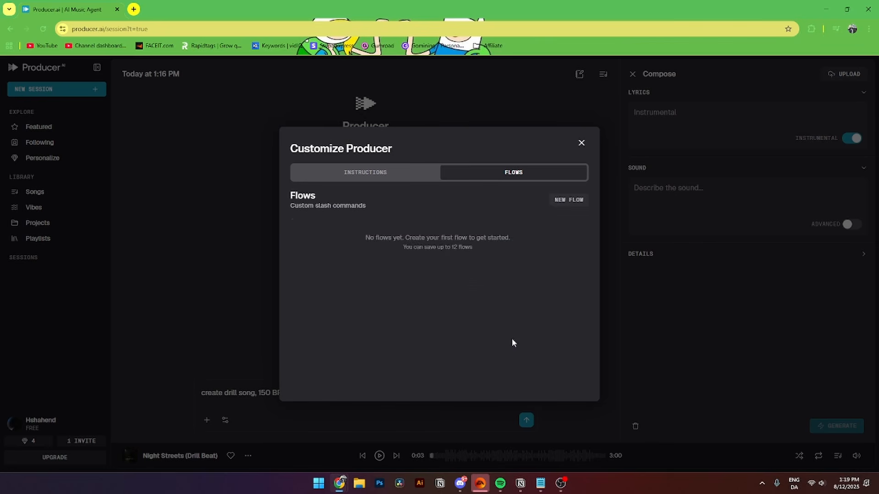
key("Escape")
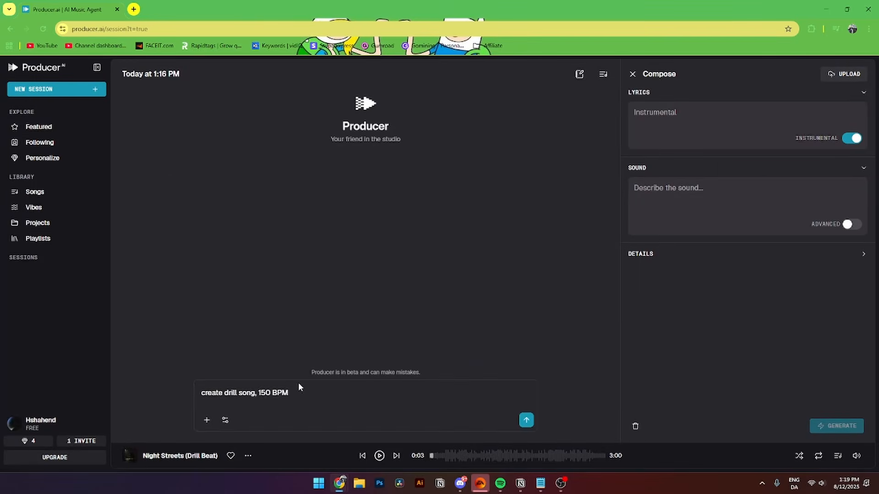
Step: Submit the drill song prompt and play a moment of the generated song
left_click(527, 421)
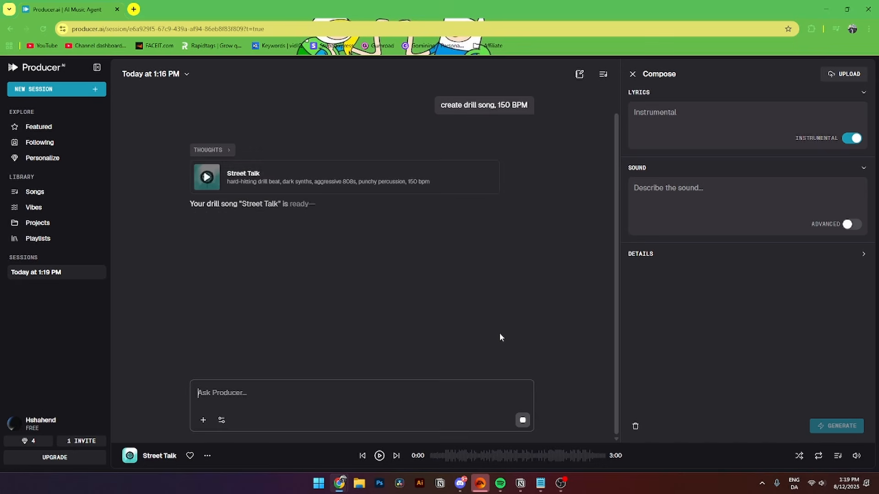
left_click(208, 177)
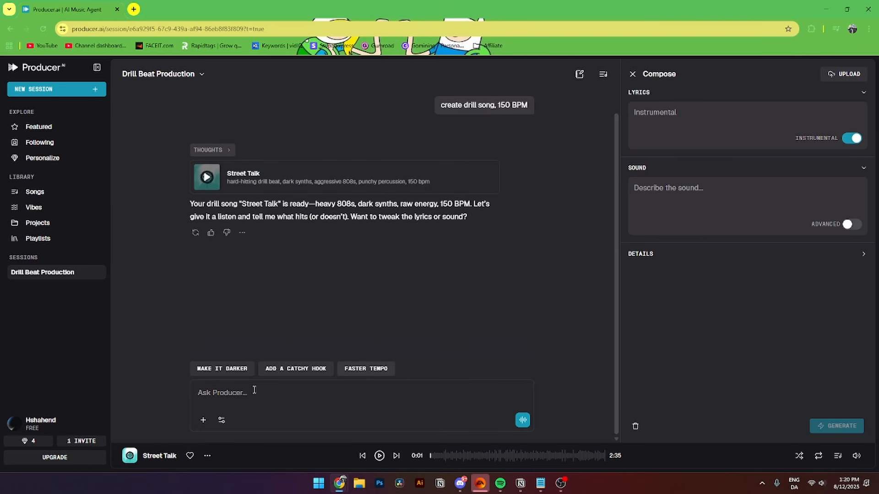
left_click(215, 394)
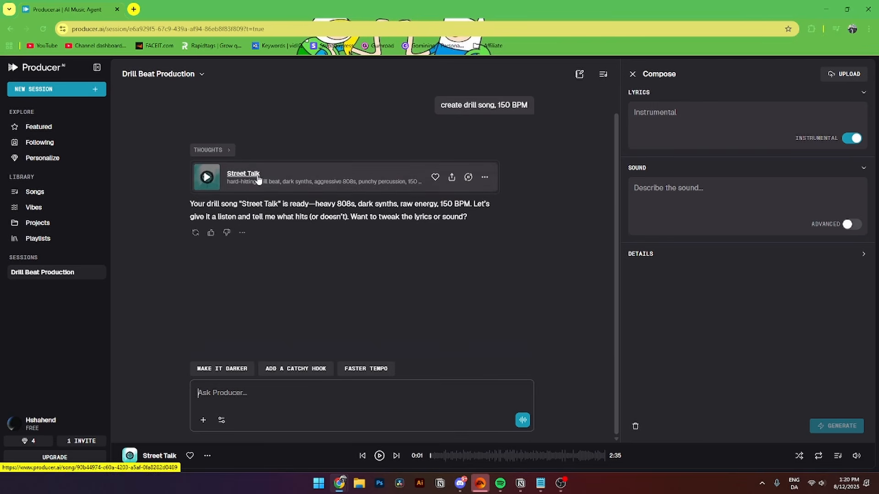
Step: Close and reopen the Compose pane, and switch Instrumental off to check the lyrics field before switching it back on
left_click(579, 74)
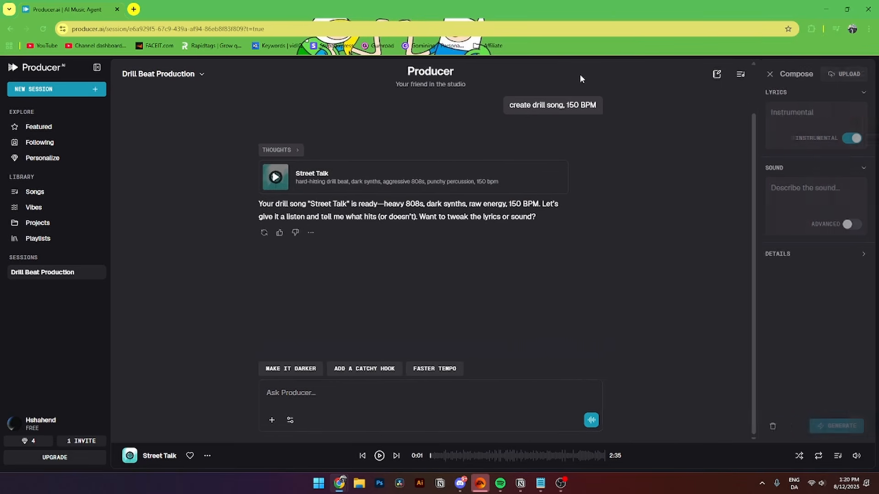
key("ctrl+d")
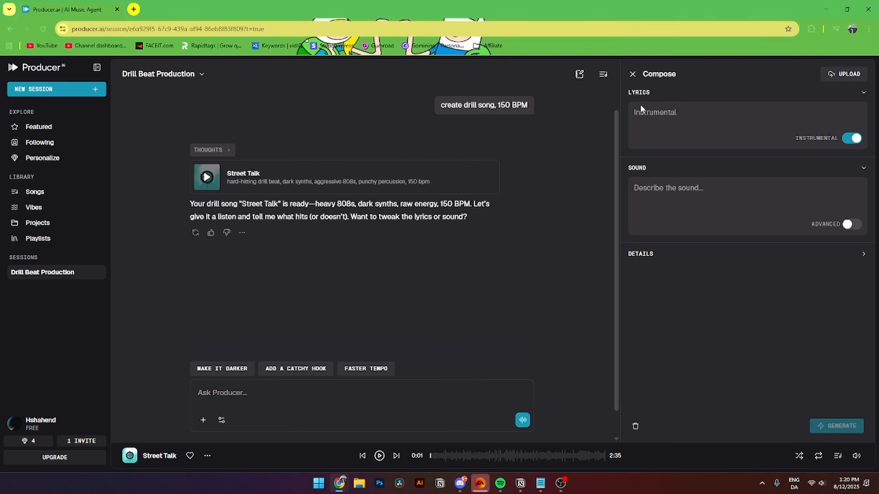
left_click(853, 139)
left_click(688, 114)
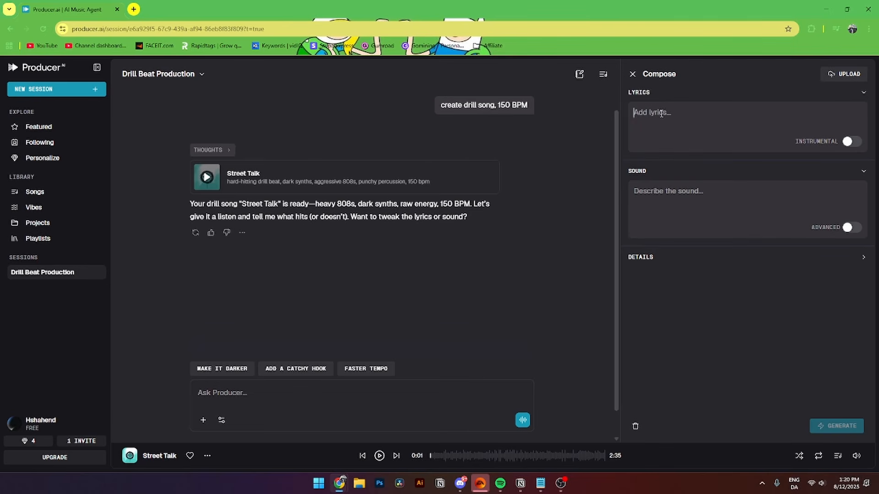
left_click(851, 143)
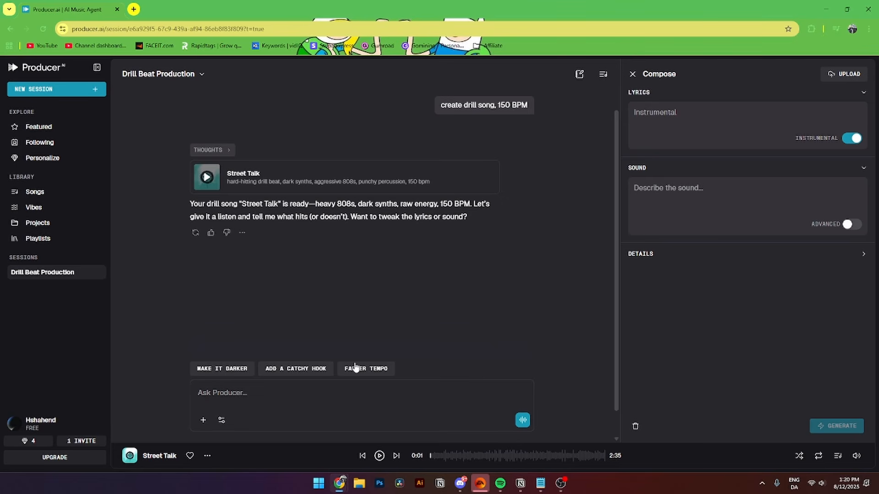
Step: Enable the advanced sound settings and show the start and end time fields for the first sound prompt
left_click(852, 225)
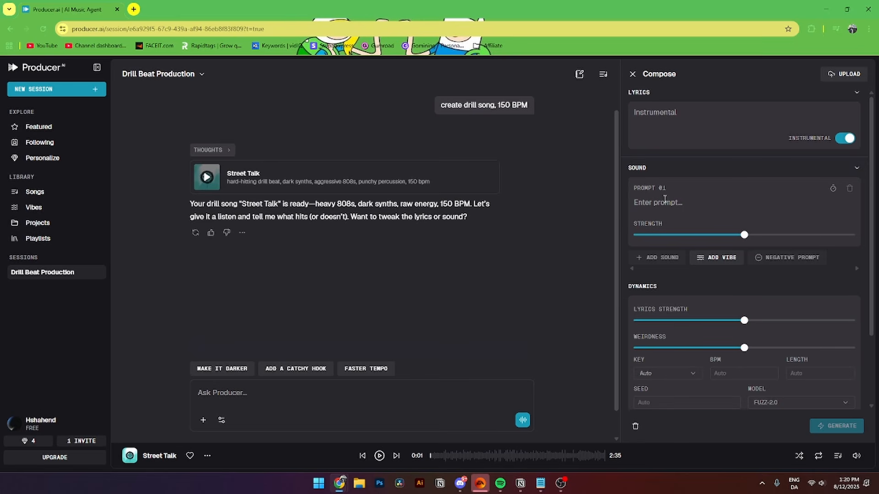
left_click(641, 200)
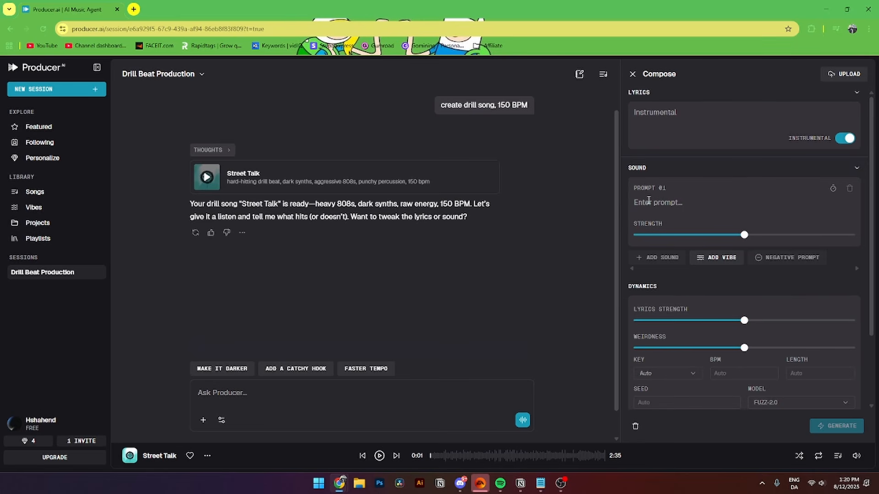
left_click(834, 189)
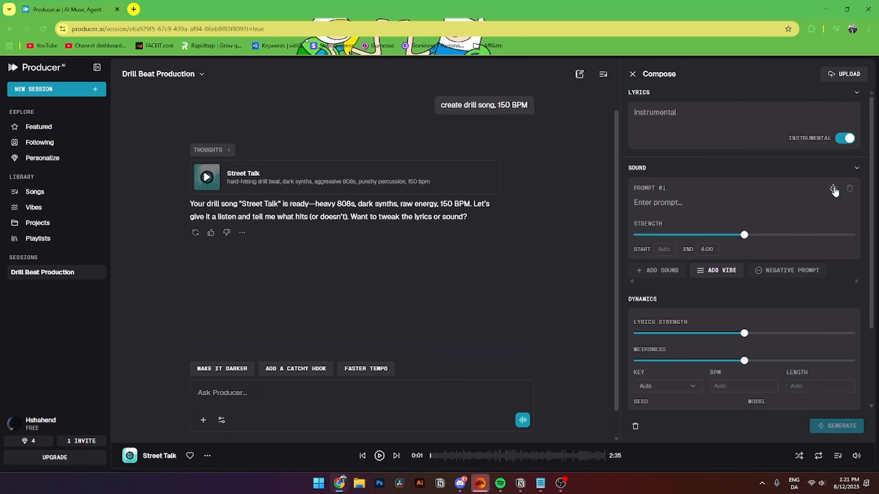
Step: Raise the first sound prompt's Strength and the Lyrics Strength slightly above the middle
left_click_drag(636, 223, 664, 227)
mouse_move(745, 237)
left_mouse_down()
mouse_move(794, 237)
mouse_move(687, 238)
mouse_move(755, 237)
left_mouse_up()
scroll(803, 287, "down", 2)
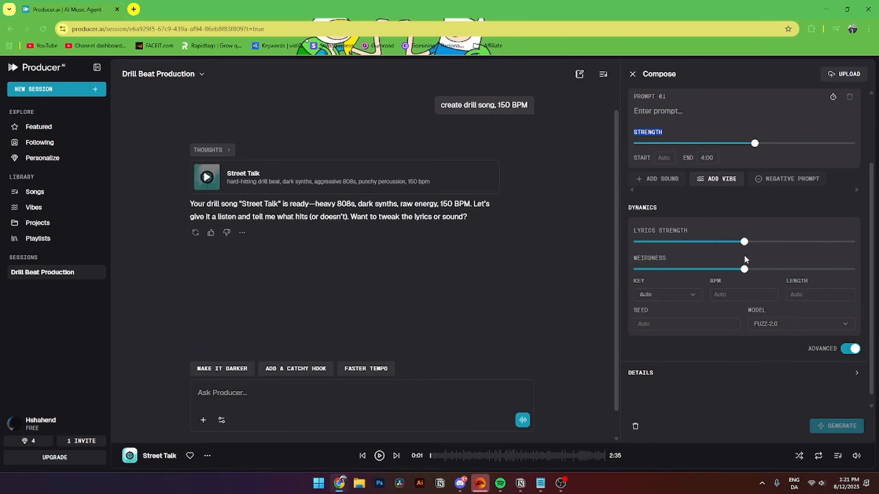
left_click_drag(629, 210, 690, 232)
mouse_move(750, 243)
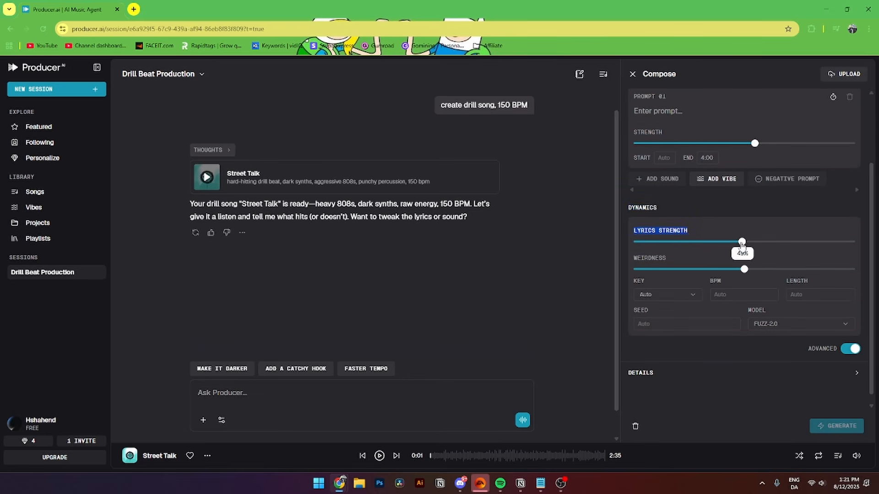
mouse_move(751, 245)
left_mouse_down()
mouse_move(713, 242)
mouse_move(755, 243)
left_mouse_up()
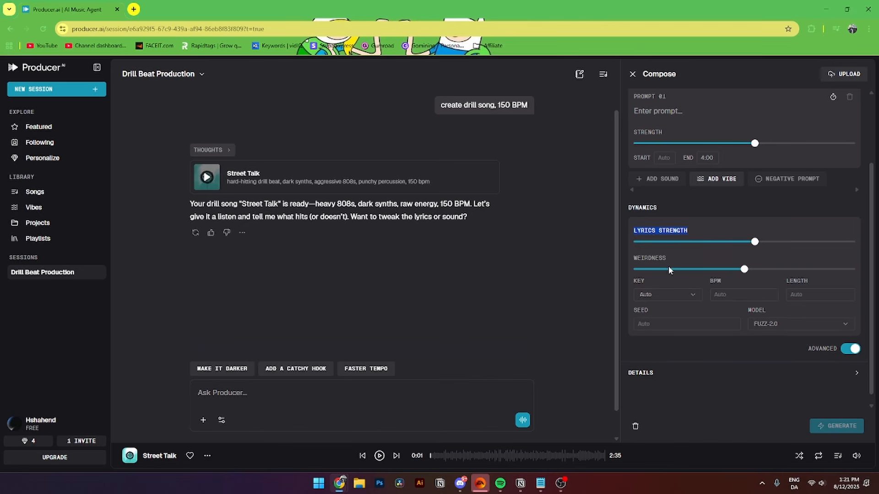
Step: Examine the Weirdness, Key, BPM, Length and Seed settings and the list of available models, keeping FUZZ-2.0
left_click(635, 261)
left_click_drag(635, 261, 671, 261)
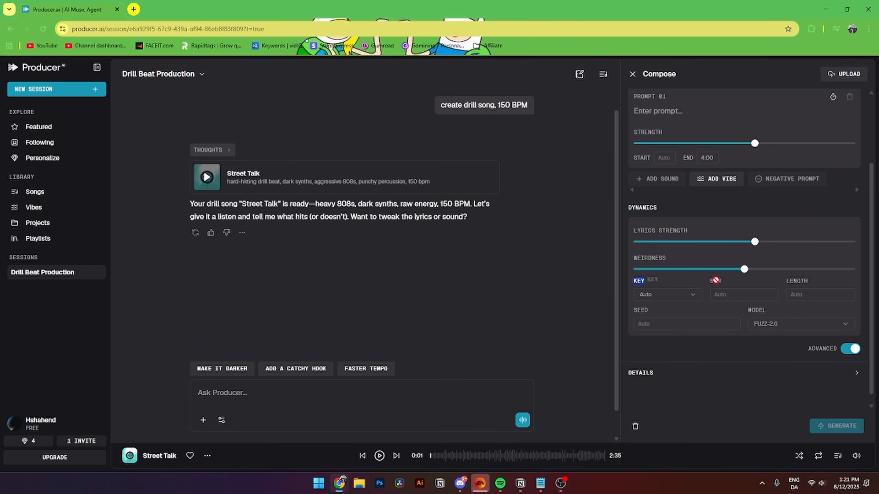
double_click(790, 282)
left_click_drag(635, 311, 650, 313)
double_click(757, 310)
left_click(782, 329)
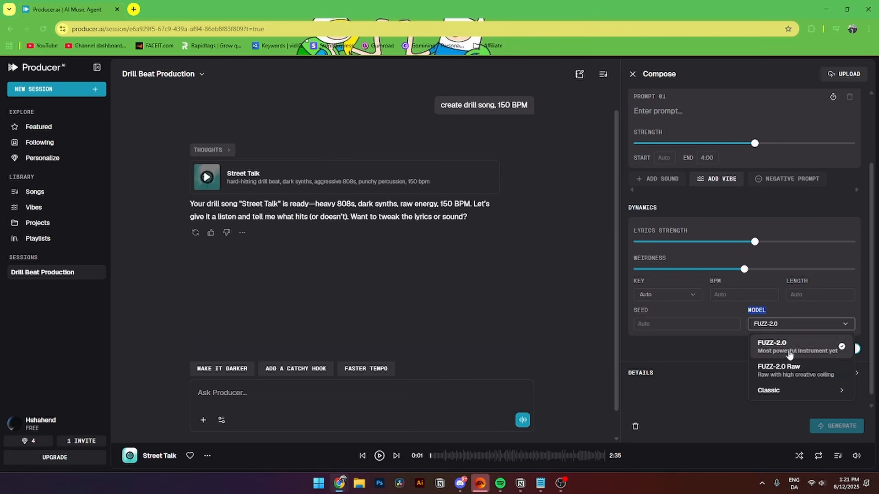
left_click(801, 401)
Step: Expand the Details section of the Compose pane to view the optional title field
scroll(803, 398, "down", 1)
left_click(859, 365)
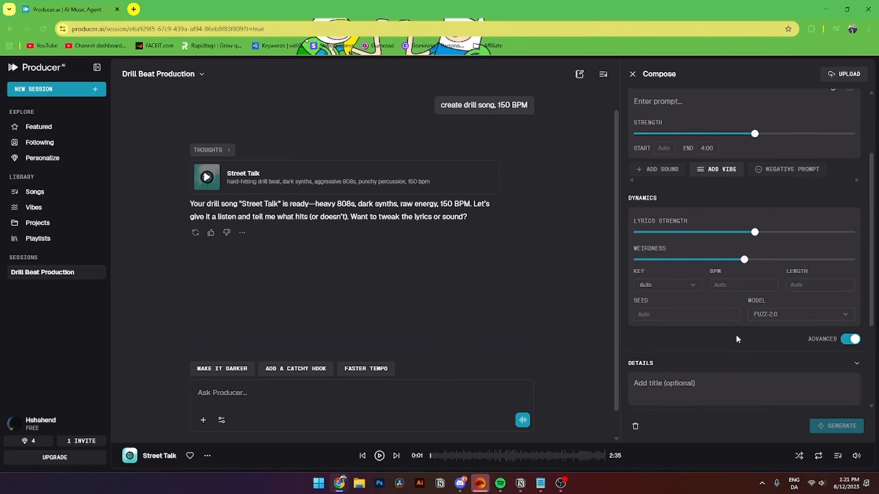
scroll(735, 334, "down", 3)
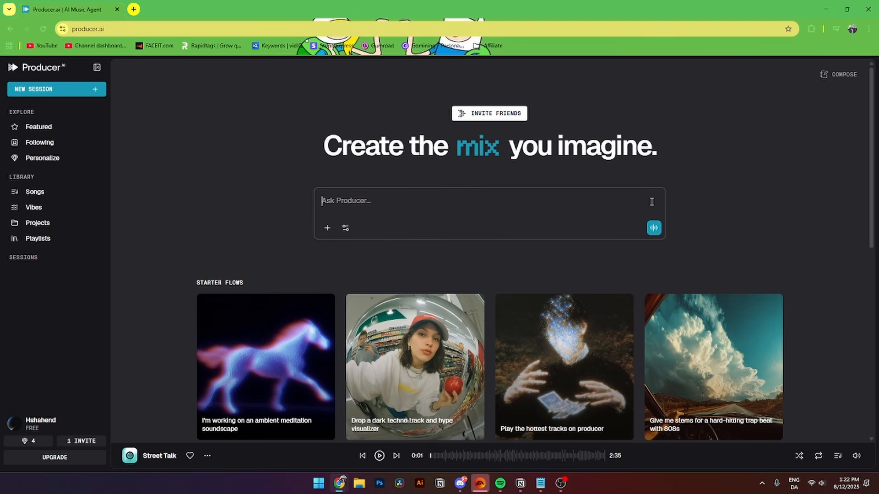
Step: Open Compose from the home page and submit the chat prompt "create lyrics with drill in mind"
left_click(840, 74)
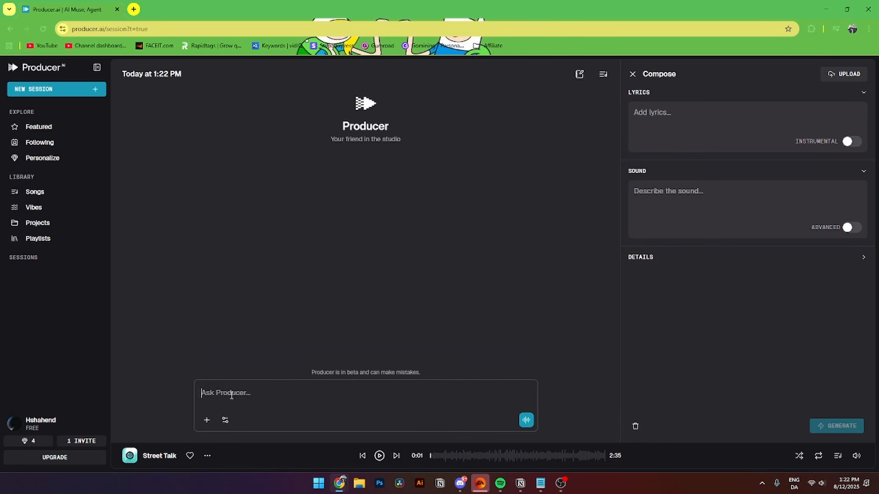
type("create lyrics with drill in mind")
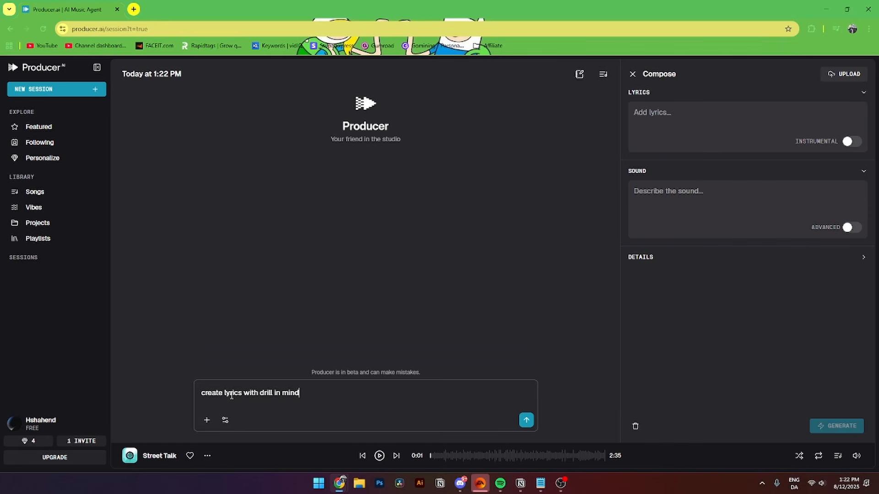
left_click(527, 421)
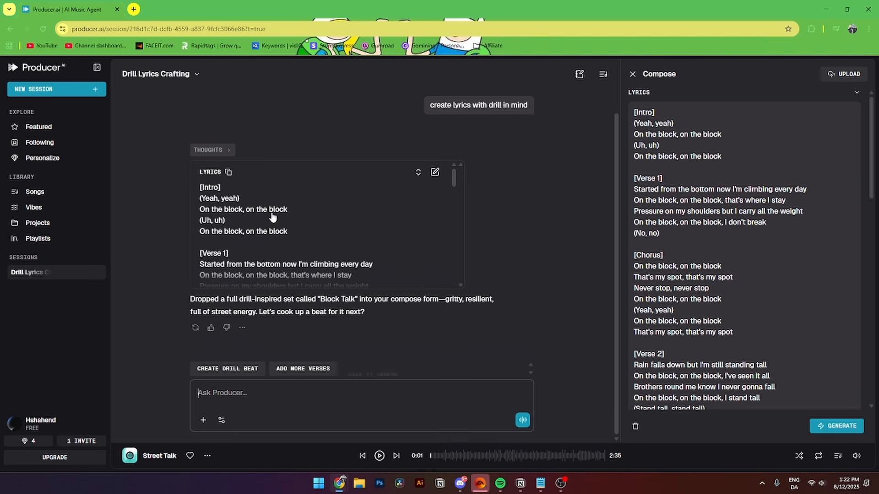
Step: Read through the generated drill lyrics in the chat, from the intro to the outro
scroll(270, 218, "down", 1)
scroll(270, 218, "down", 1)
scroll(236, 229, "down", 1)
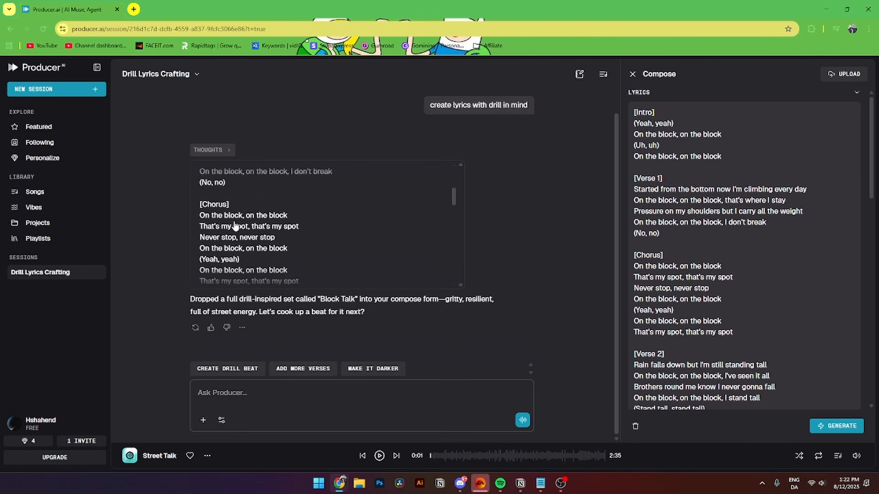
scroll(234, 228, "down", 2)
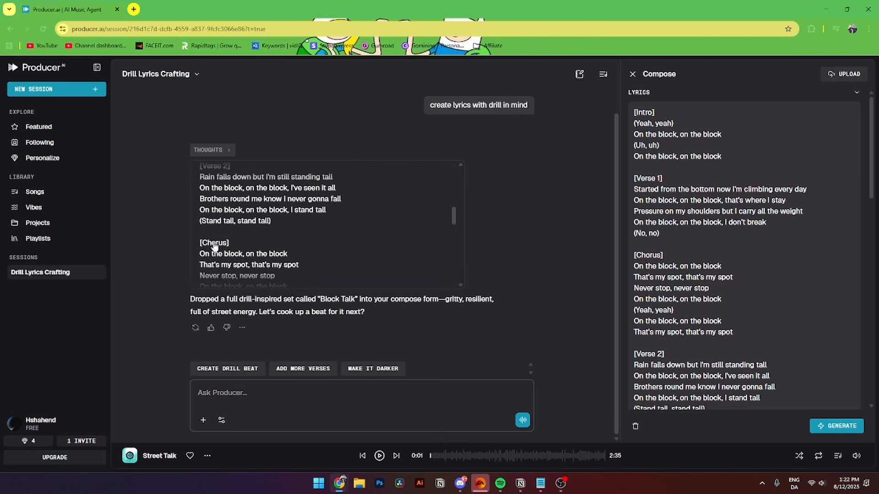
scroll(217, 247, "down", 1)
scroll(246, 247, "down", 2)
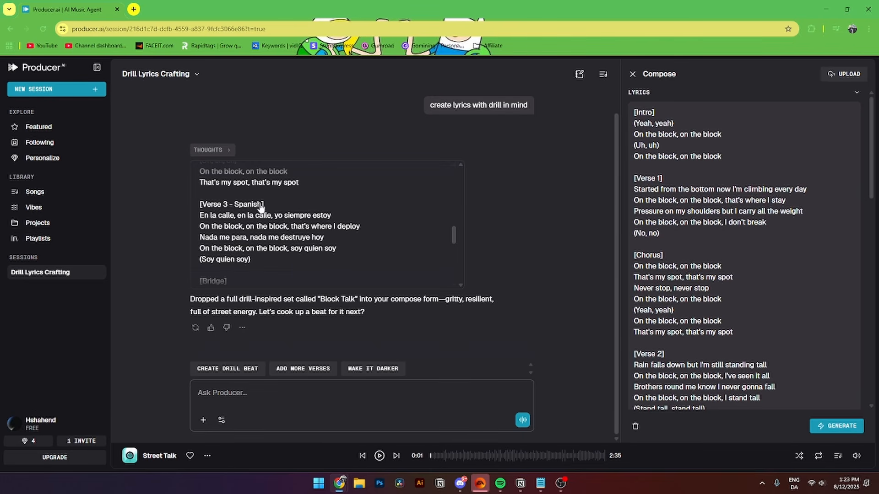
scroll(249, 253, "down", 1)
scroll(249, 253, "down", 5)
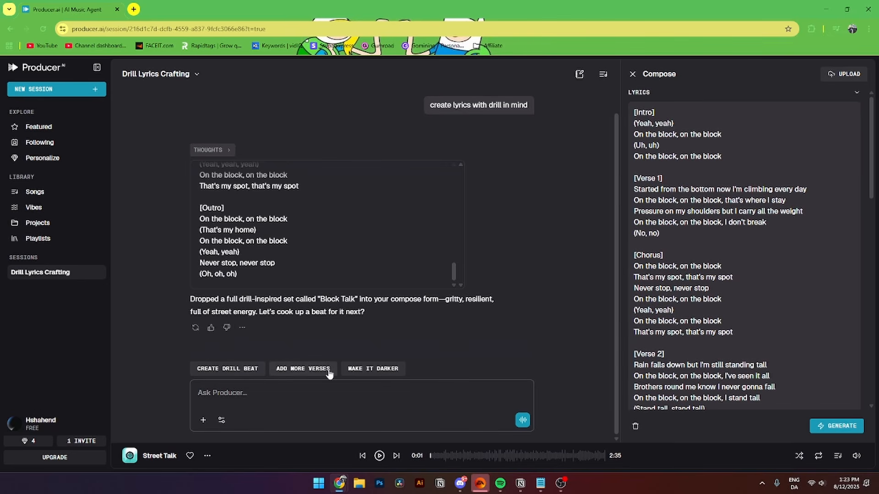
left_click_drag(252, 279, 204, 206)
Step: Review the full lyrics in the chat and the Compose pane, and enable the advanced sound settings
scroll(461, 314, "down", 5)
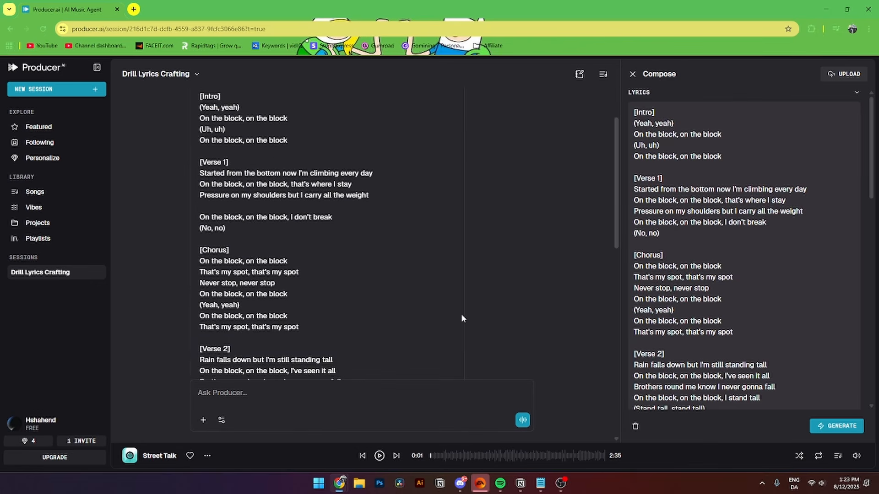
scroll(502, 303, "down", 6)
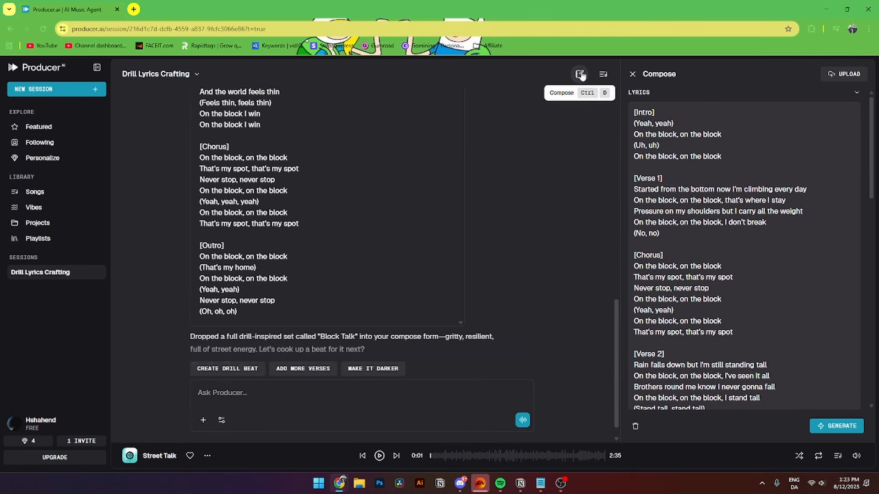
scroll(752, 209, "down", 5)
scroll(752, 209, "down", 8)
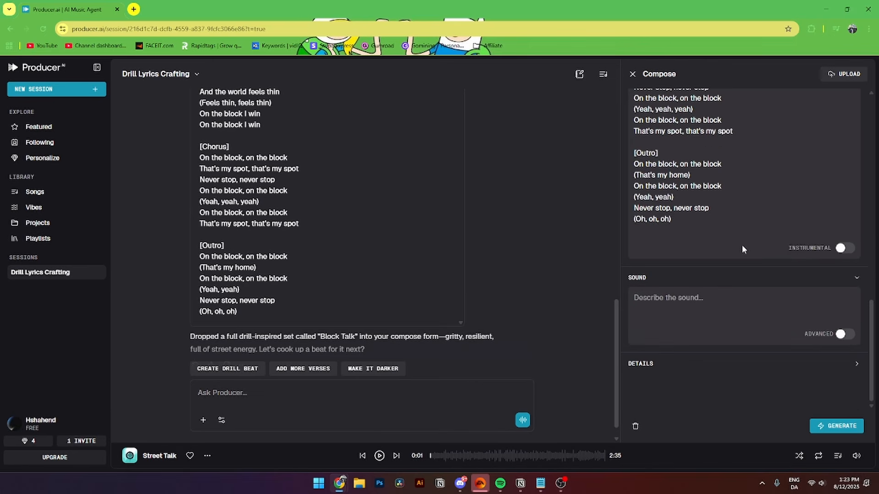
left_click(844, 334)
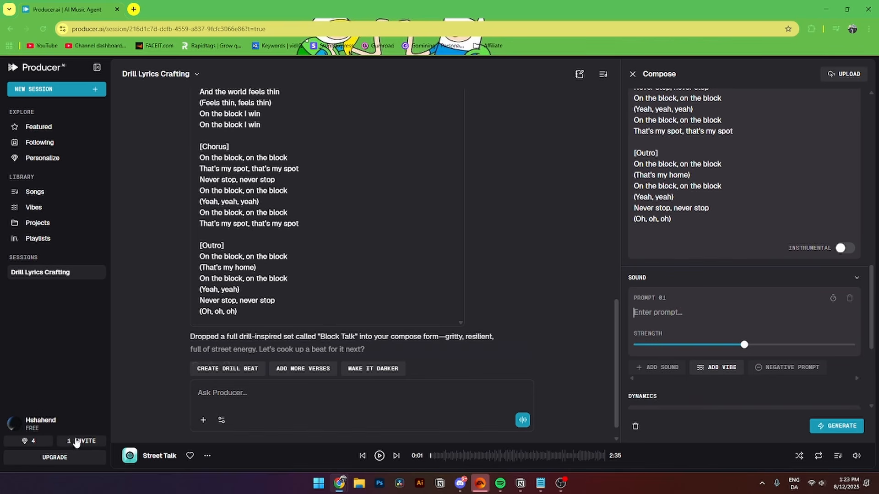
Step: Open the pricing plans and examine the Free plan's price, credits, concurrent generations, usage rights and features
left_click(55, 458)
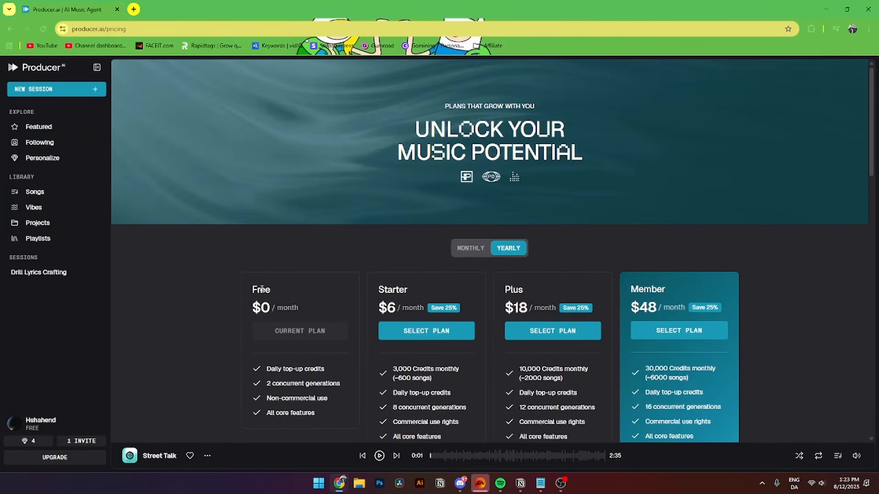
scroll(262, 289, "down", 1)
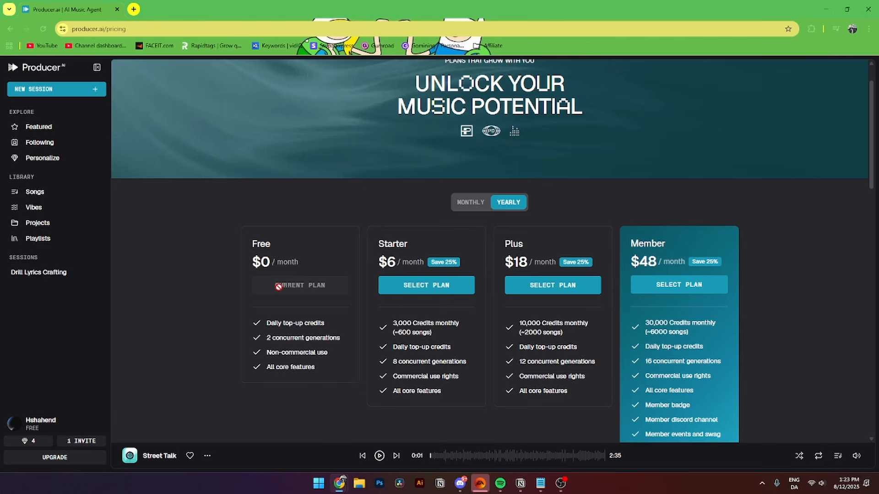
left_click_drag(254, 259, 362, 259)
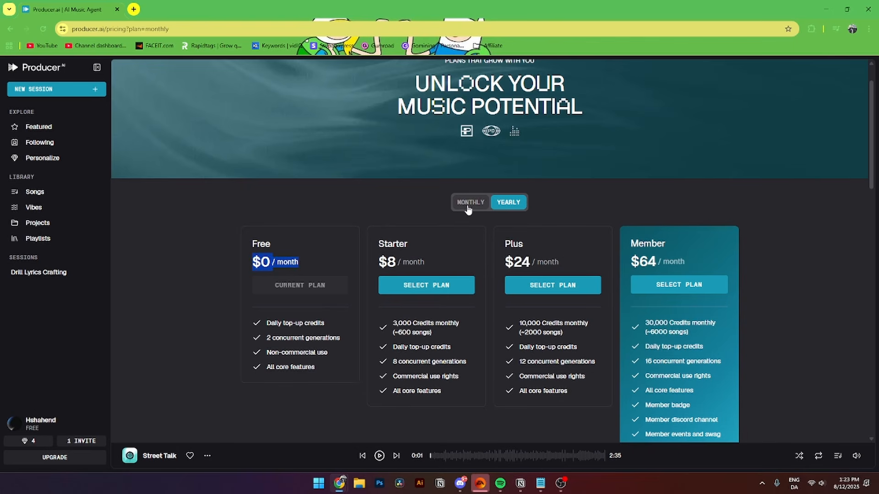
left_click_drag(266, 325, 328, 324)
left_click(327, 323)
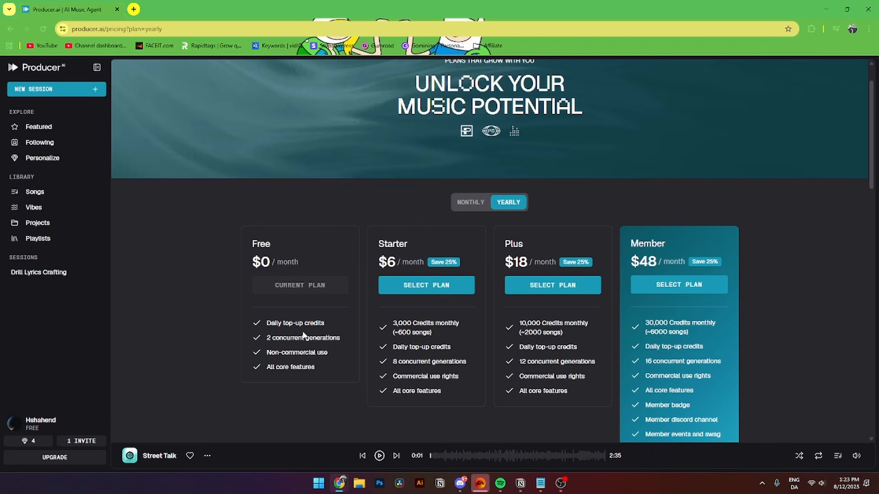
left_click_drag(265, 338, 342, 338)
left_click(342, 338)
left_click_drag(267, 353, 328, 353)
left_click(328, 353)
left_click_drag(270, 368, 315, 366)
left_click(315, 366)
Step: Compare the Starter plan's price under monthly and yearly billing
left_click_drag(383, 245, 426, 263)
left_click(479, 202)
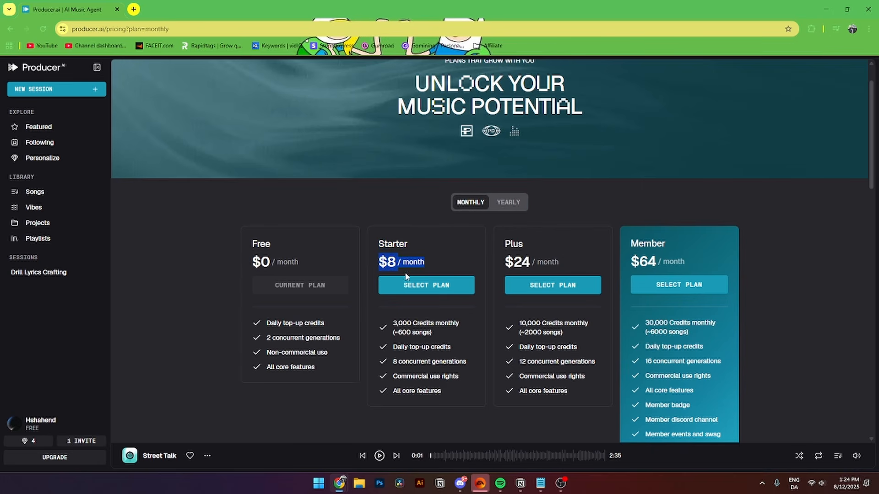
left_click(508, 202)
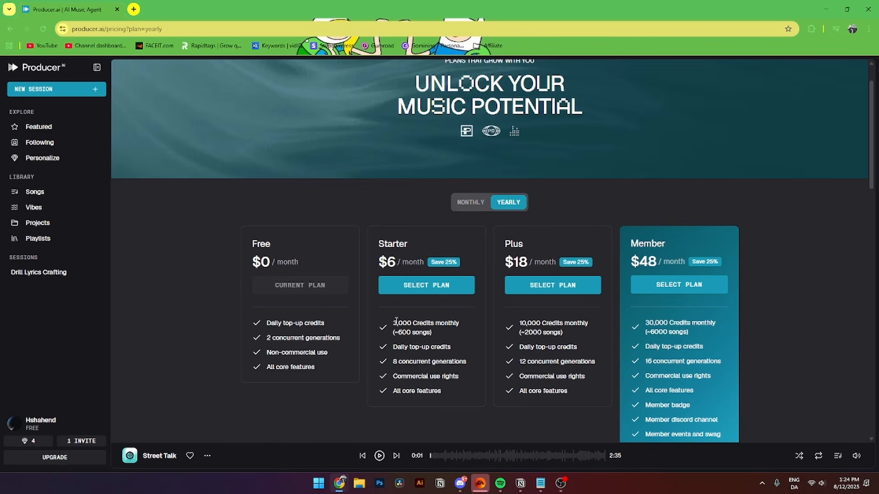
Step: Examine the Starter plan's monthly credits, daily top-ups, concurrent generations, commercial use rights and core features
left_click_drag(394, 326, 453, 323)
left_click_drag(393, 332, 446, 348)
left_click(453, 350)
left_click_drag(392, 362, 466, 359)
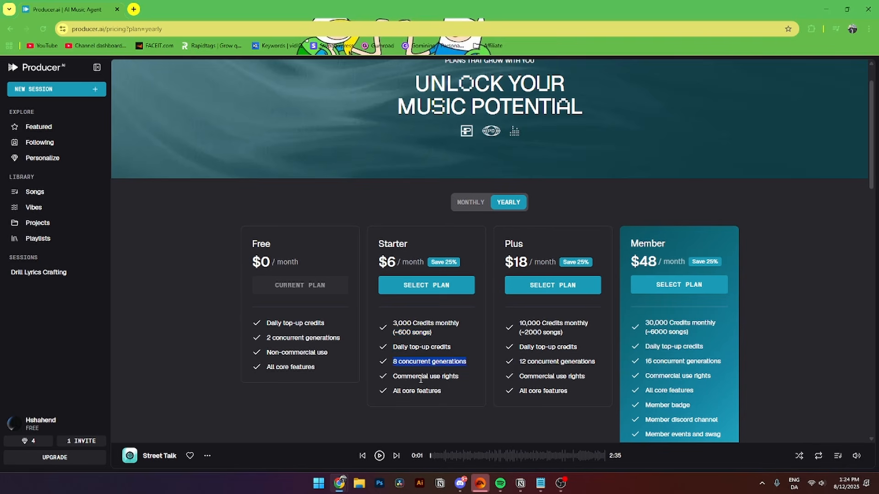
left_click_drag(394, 379, 458, 375)
left_click(460, 374)
mouse_move(393, 377)
left_mouse_down()
mouse_move(426, 377)
mouse_move(397, 379)
left_mouse_up()
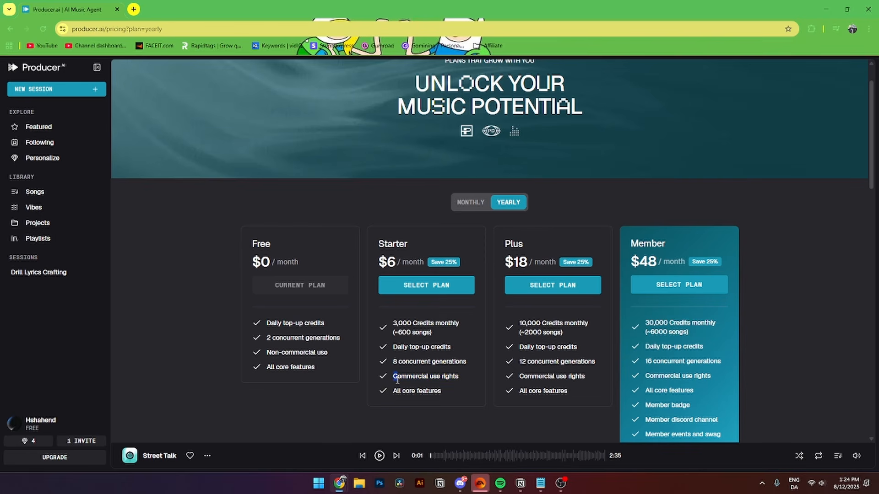
left_click_drag(403, 391, 442, 391)
left_click(441, 391)
Step: Compare the Plus plan's yearly and monthly prices and examine its credits, concurrent generations, commercial rights and core features
scroll(501, 312, "down", 1)
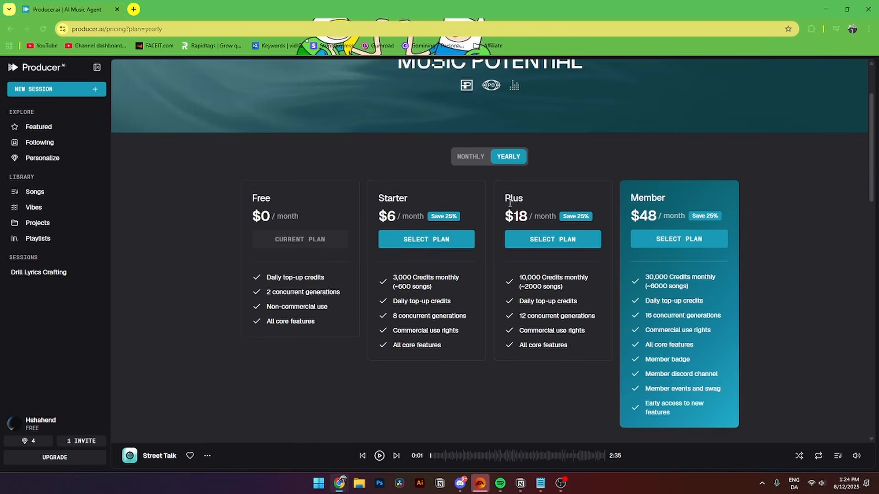
left_click_drag(505, 198, 552, 213)
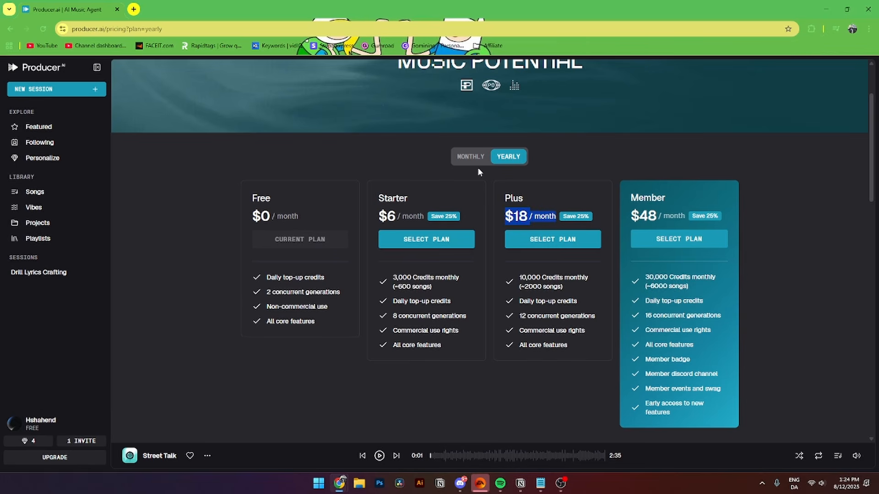
left_click(471, 158)
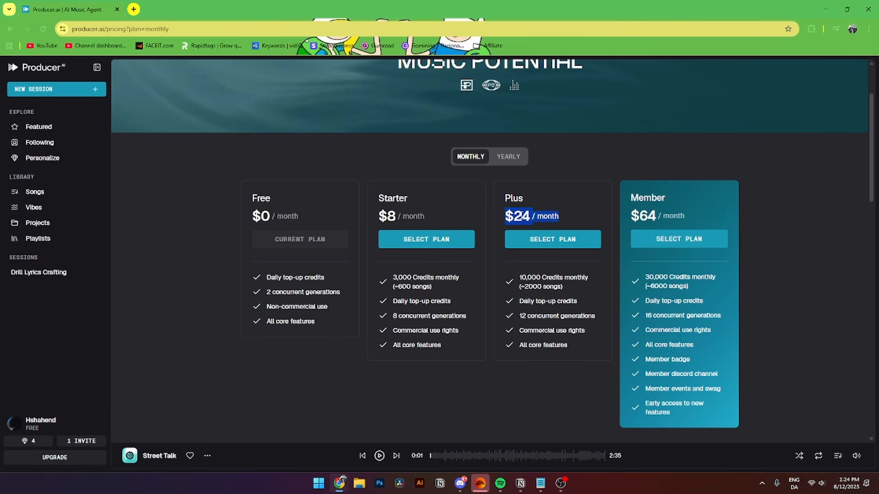
left_click_drag(517, 277, 576, 278)
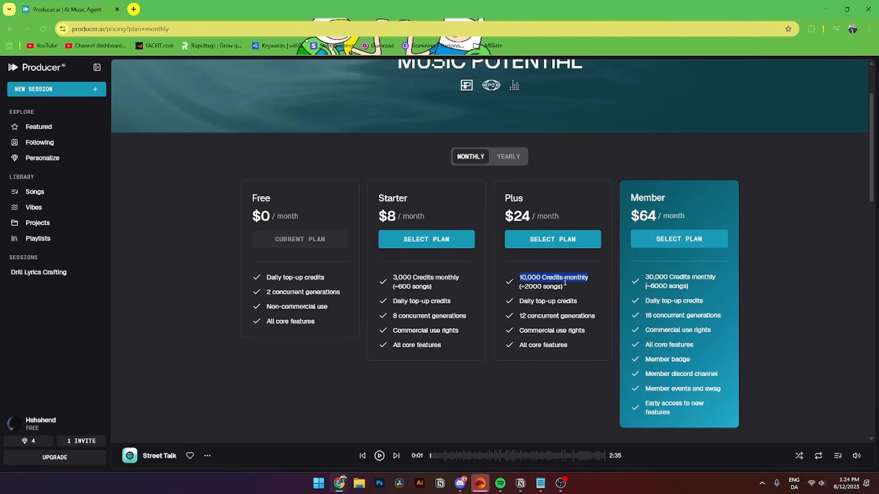
left_click_drag(519, 287, 544, 289)
left_click_drag(556, 287, 578, 302)
left_click(577, 303)
left_click_drag(521, 317, 598, 317)
left_click(598, 317)
left_click_drag(516, 331, 587, 329)
left_click(587, 328)
left_click_drag(520, 346, 569, 345)
left_click(570, 346)
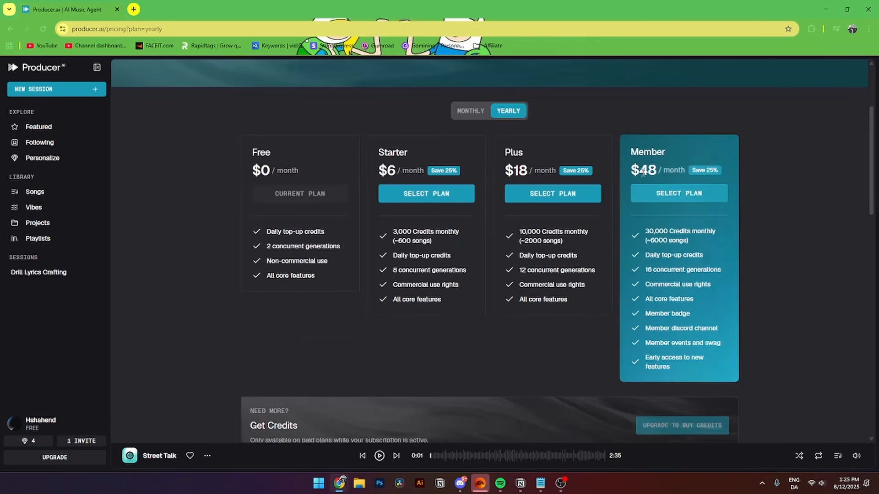
Step: Compare the Member plan's price under yearly and monthly billing, returning the view to yearly
left_click_drag(633, 153, 656, 170)
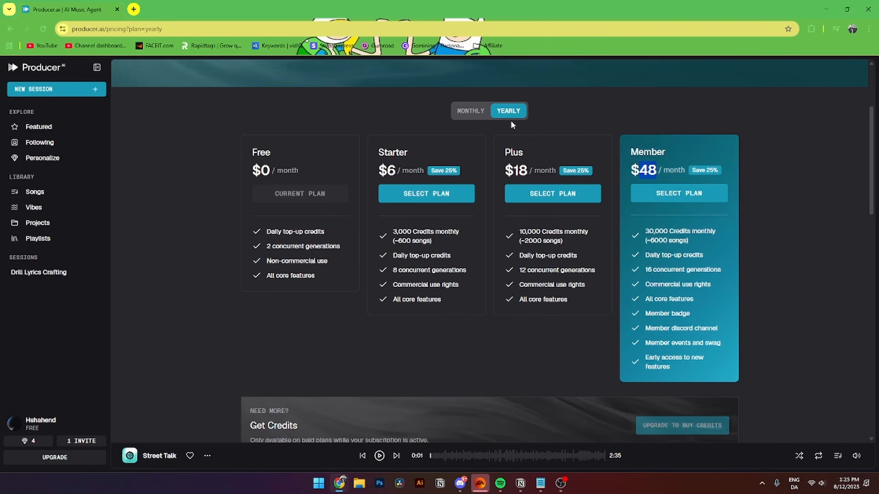
left_click(470, 111)
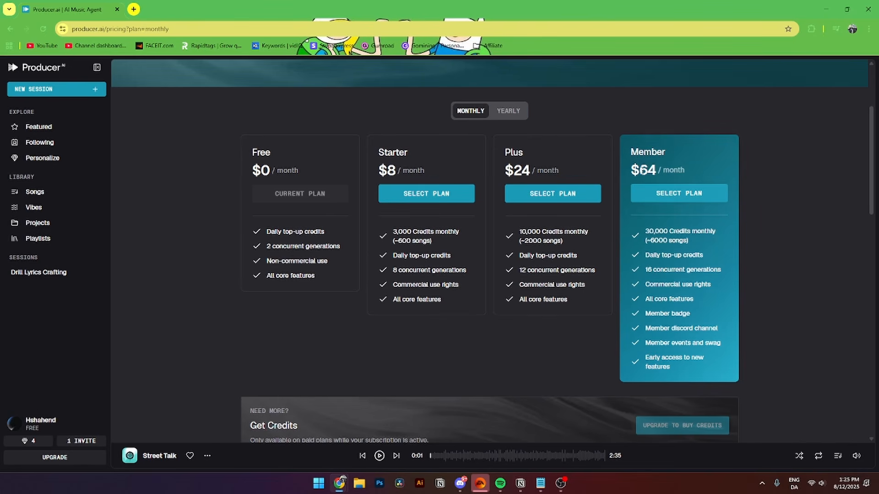
left_click(508, 110)
Step: Examine the Member plan's monthly credits, daily top-ups, concurrent generations, commercial use rights and core features
left_click_drag(646, 231, 702, 255)
left_click(718, 231)
left_click(707, 258)
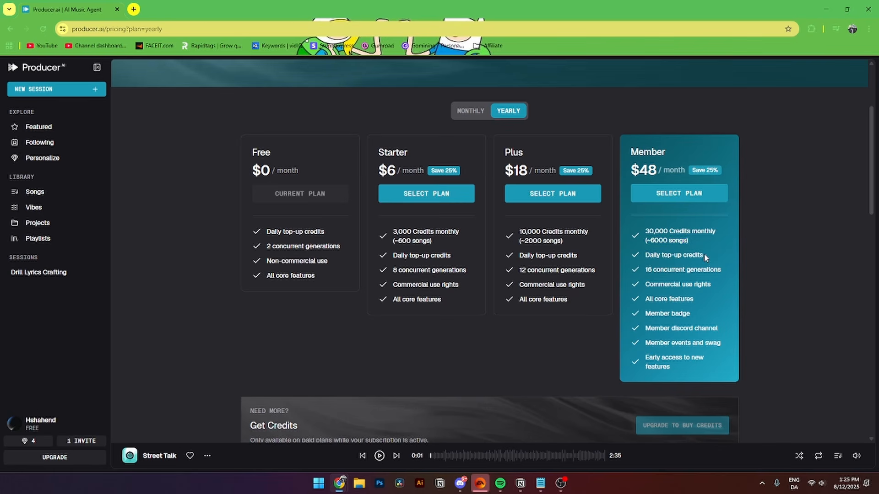
left_click_drag(645, 271, 722, 270)
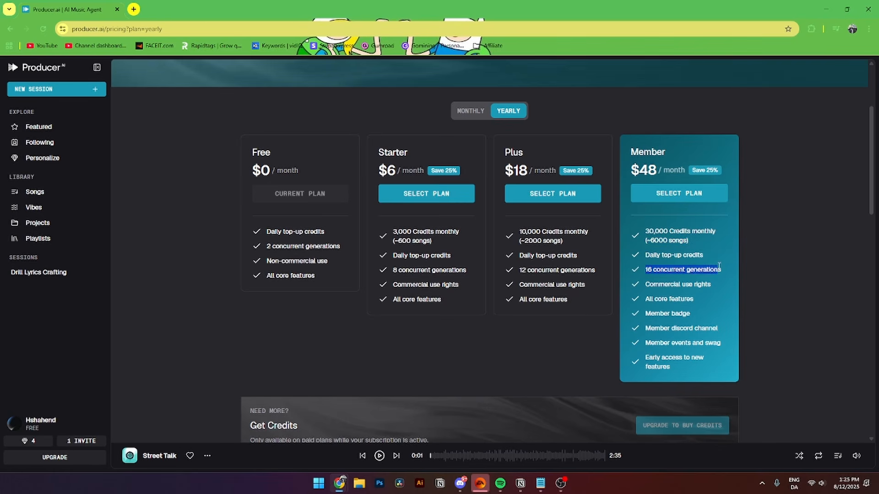
left_click(701, 273)
left_click_drag(647, 284, 716, 284)
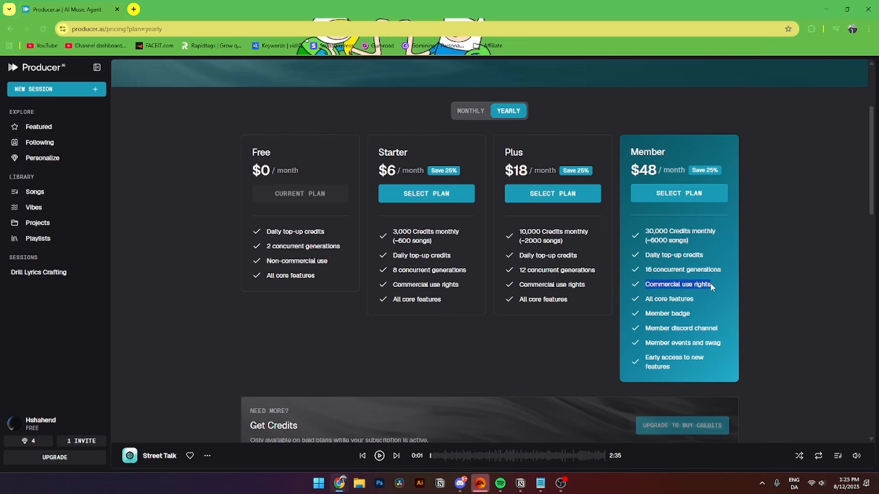
left_click(712, 286)
left_click_drag(647, 300, 694, 300)
left_click(697, 302)
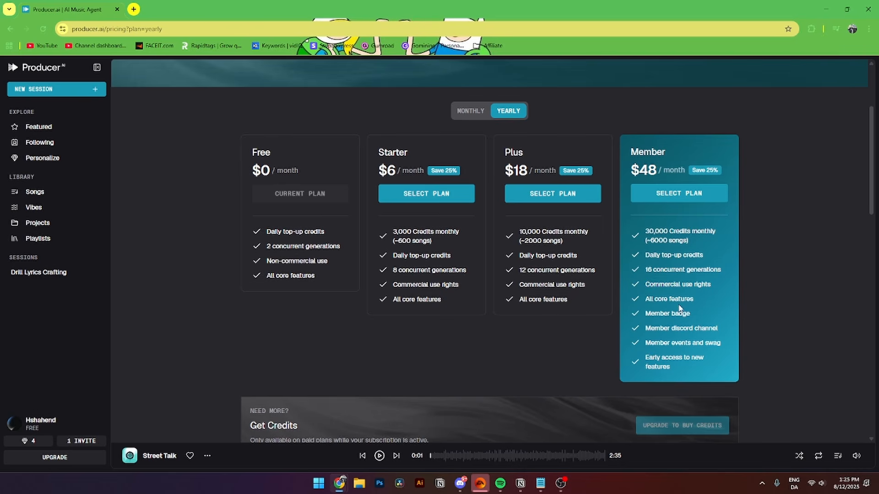
Step: Examine the Member plan's exclusive perks: badge, Discord channel, events and swag, and early access to new features
left_click_drag(646, 315, 717, 329)
left_click(679, 315)
left_click(719, 332)
left_click_drag(646, 343, 713, 341)
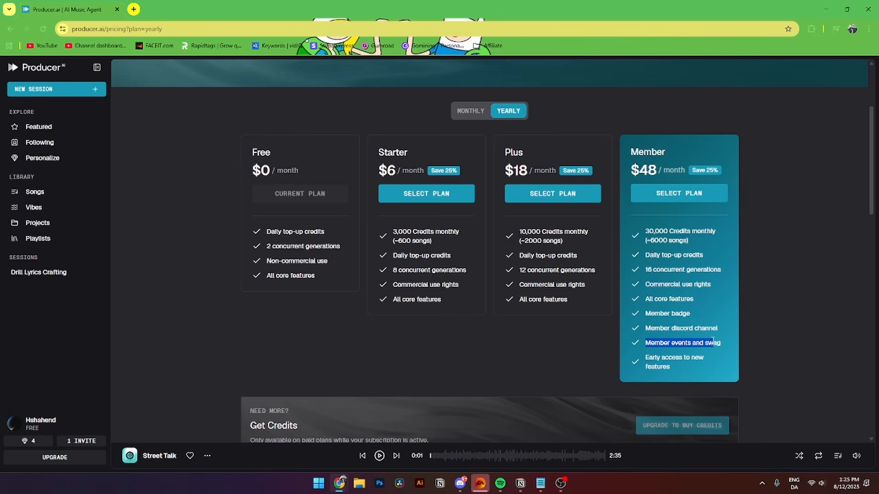
double_click(713, 343)
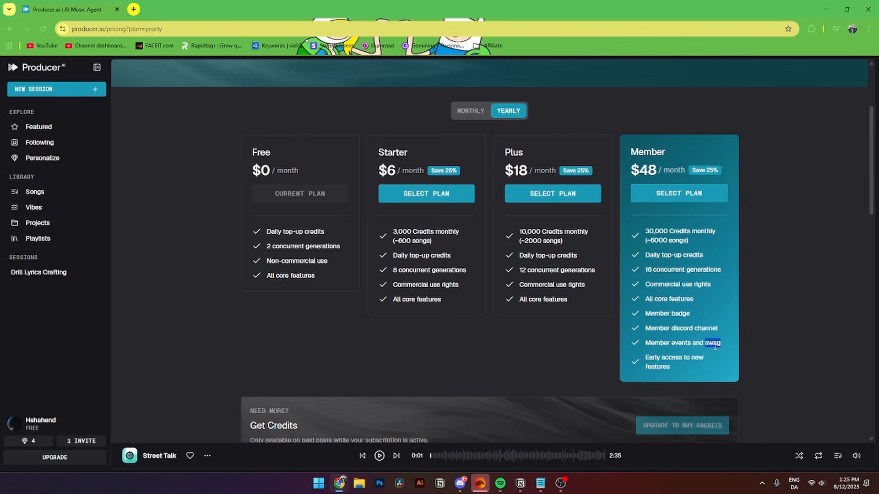
scroll(710, 341, "down", 1)
left_click_drag(646, 313, 676, 316)
triple_click(671, 321)
left_click(671, 320)
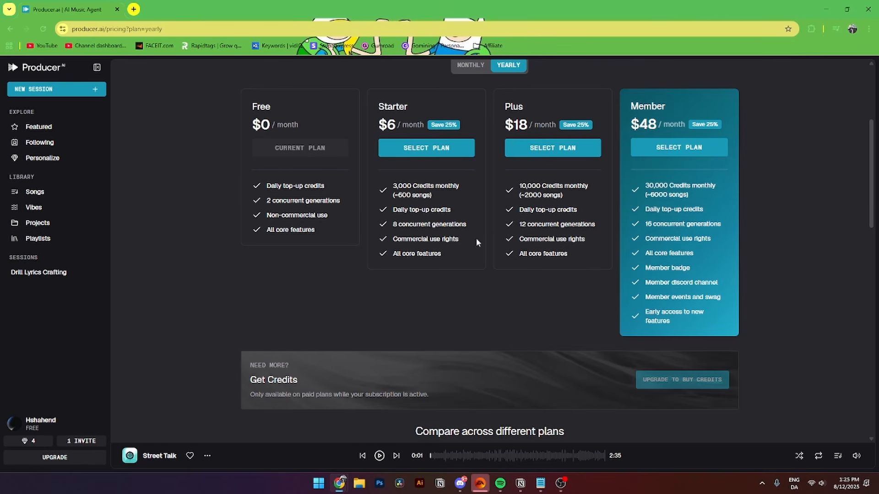
Step: Compare the Essentials across the Free, Starter, Plus and Member plans, covering credits, song allowances and commercial use rights
scroll(474, 265, "down", 5)
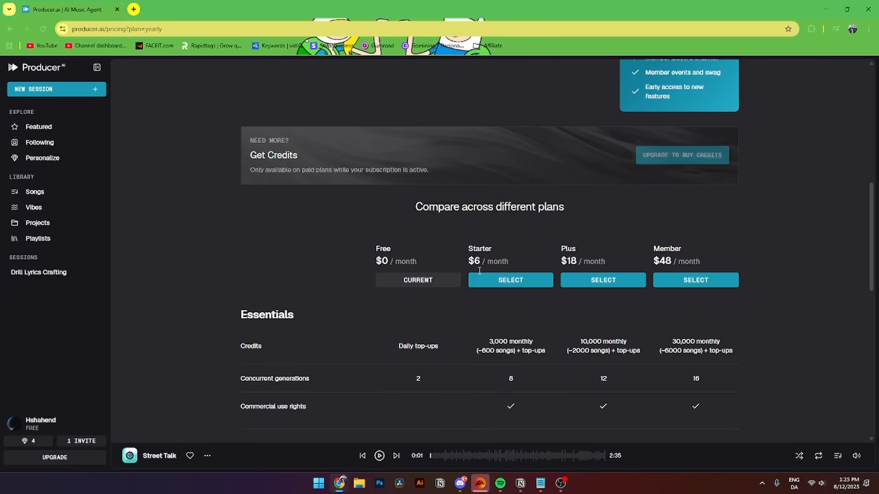
left_click_drag(415, 202, 453, 200)
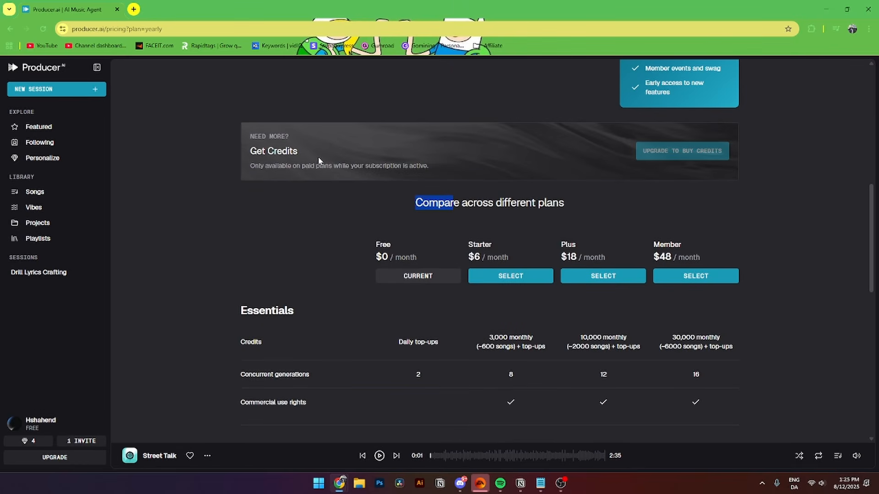
scroll(402, 272, "down", 2)
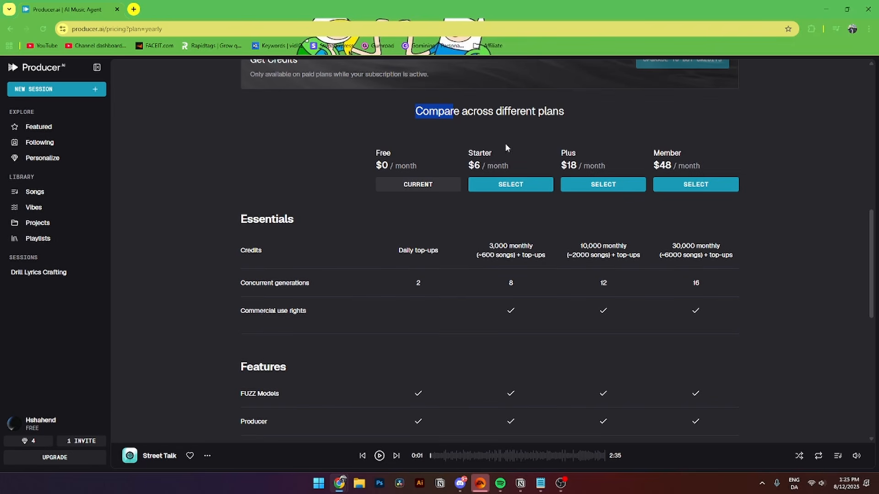
left_click(673, 246)
left_click_drag(673, 246, 728, 247)
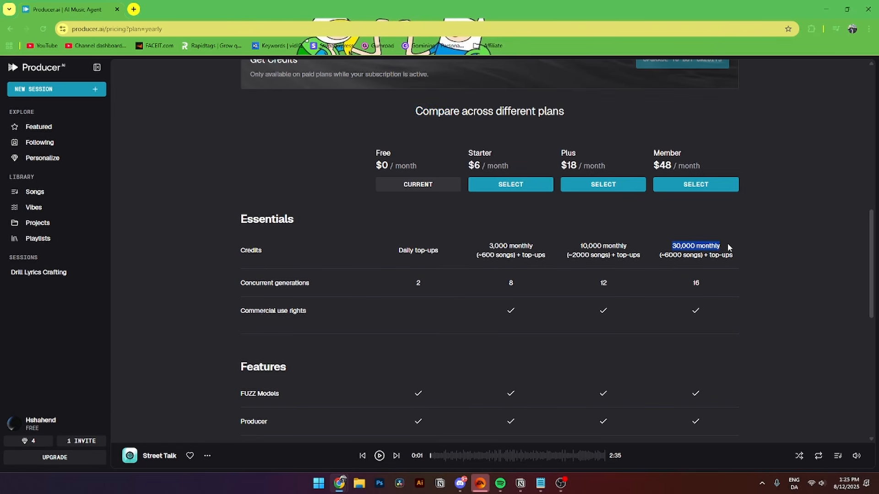
scroll(702, 265, "down", 1)
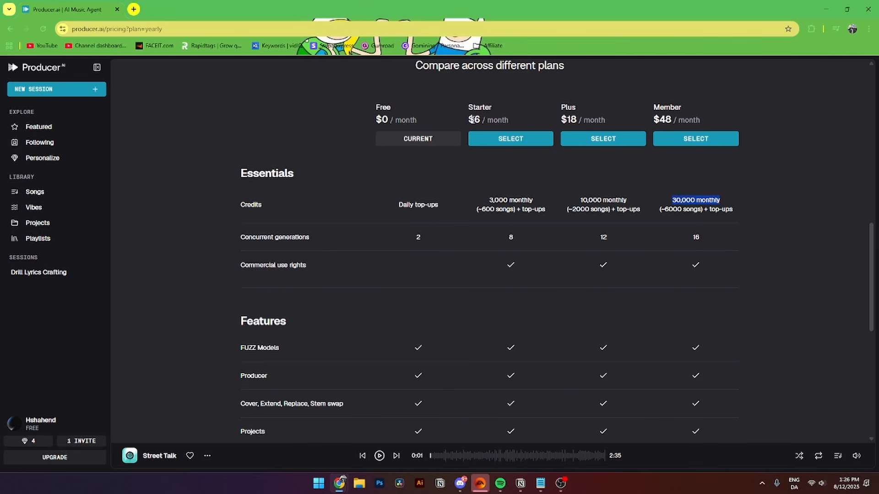
double_click(473, 120)
left_click_drag(480, 210, 516, 209)
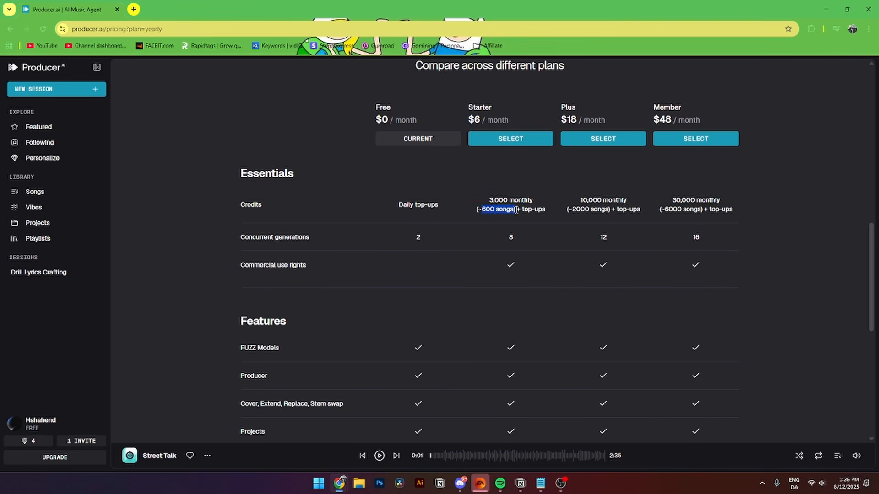
left_click_drag(236, 268, 284, 269)
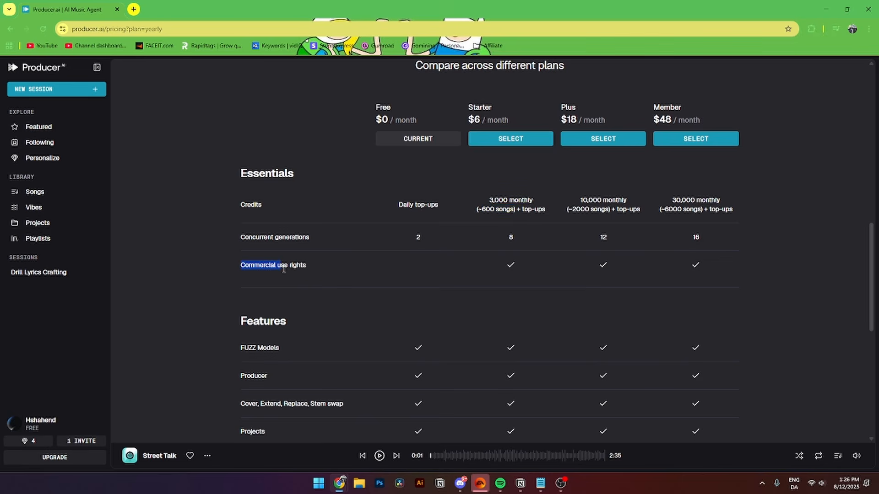
left_click_drag(567, 210, 708, 209)
Step: Review the Features and Member access sections of the plan comparison table for all four plans
scroll(462, 270, "down", 3)
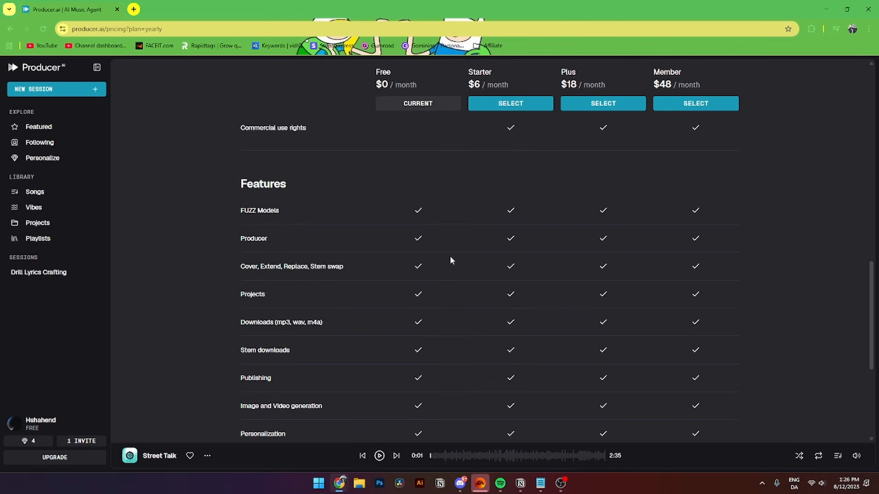
left_click_drag(239, 184, 292, 185)
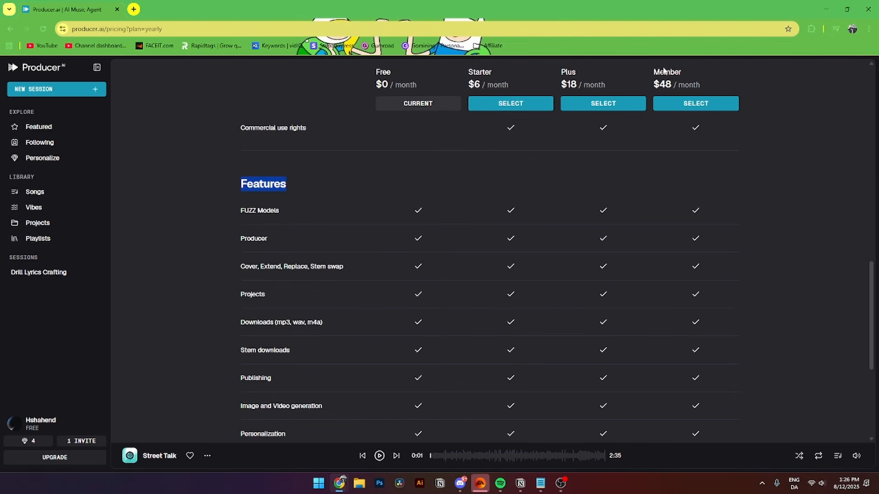
scroll(339, 234, "down", 2)
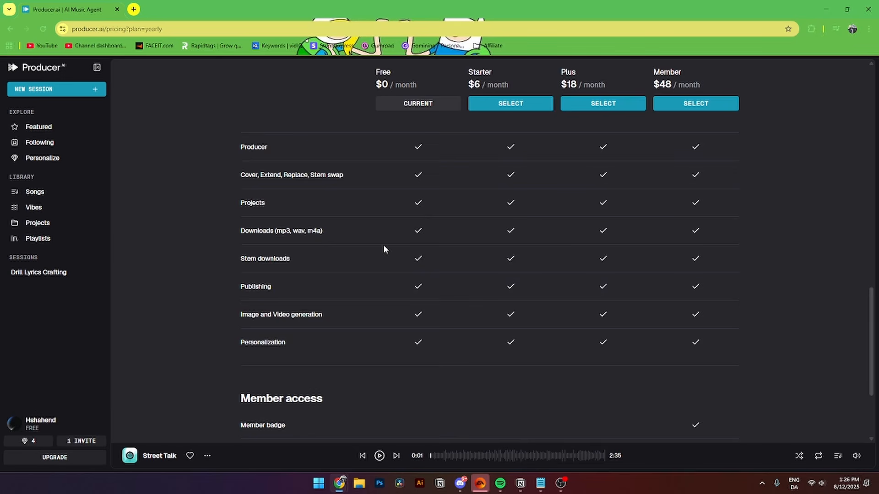
scroll(383, 249, "down", 1)
scroll(398, 300, "down", 2)
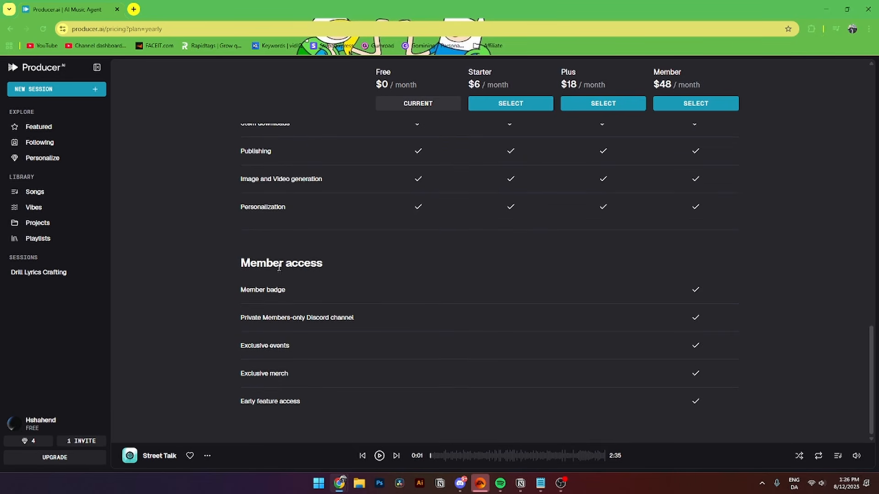